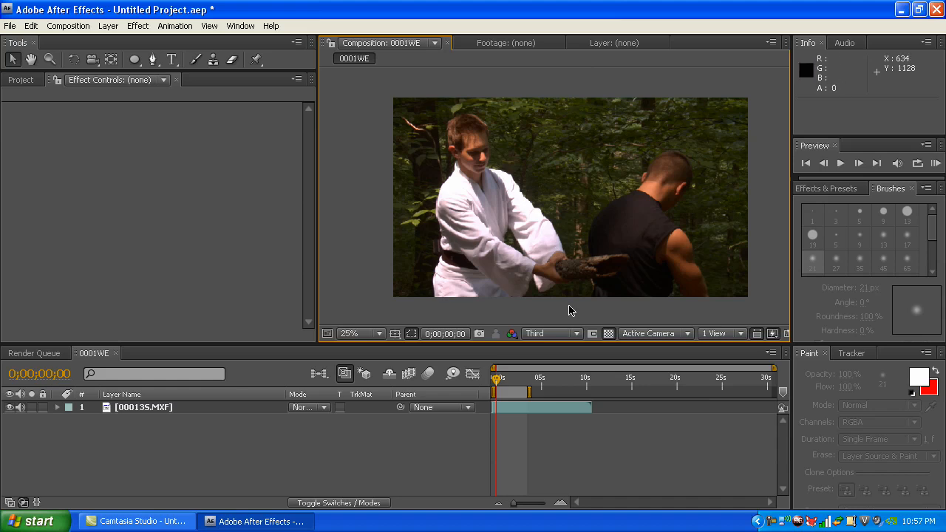
Play back the composition and review the project's color settings, including the bit depth and the Blend Colors Using 1.0 Gamma option.
{"action": "key", "text": "space"}
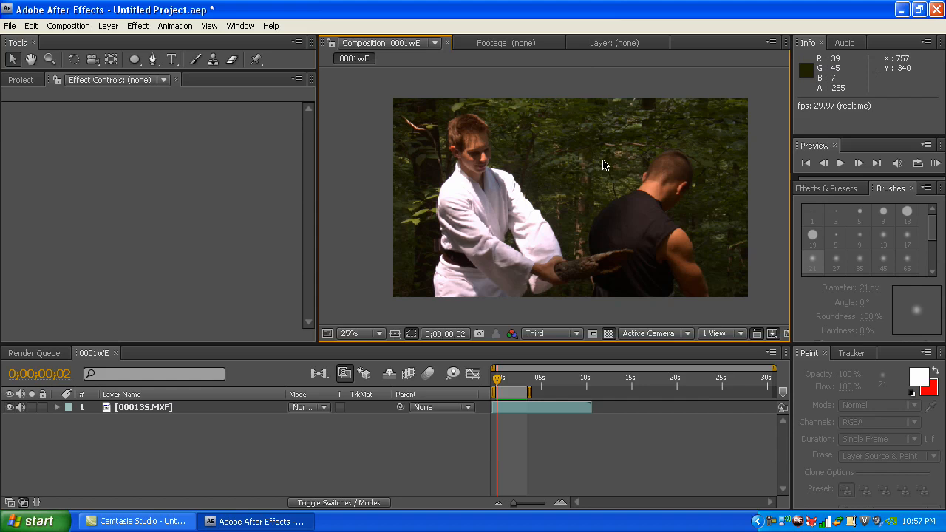
{"action": "left_click", "coordinate": [9, 26]}
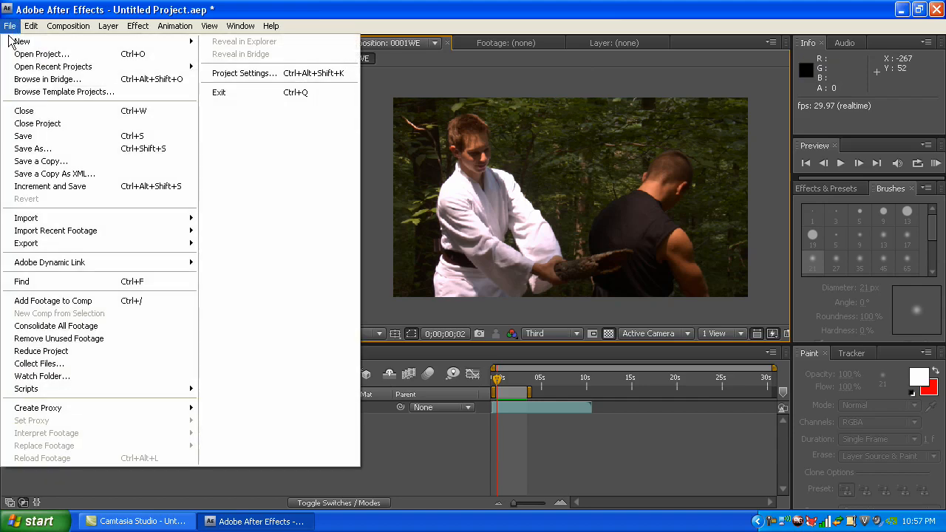
{"action": "left_click", "coordinate": [229, 73]}
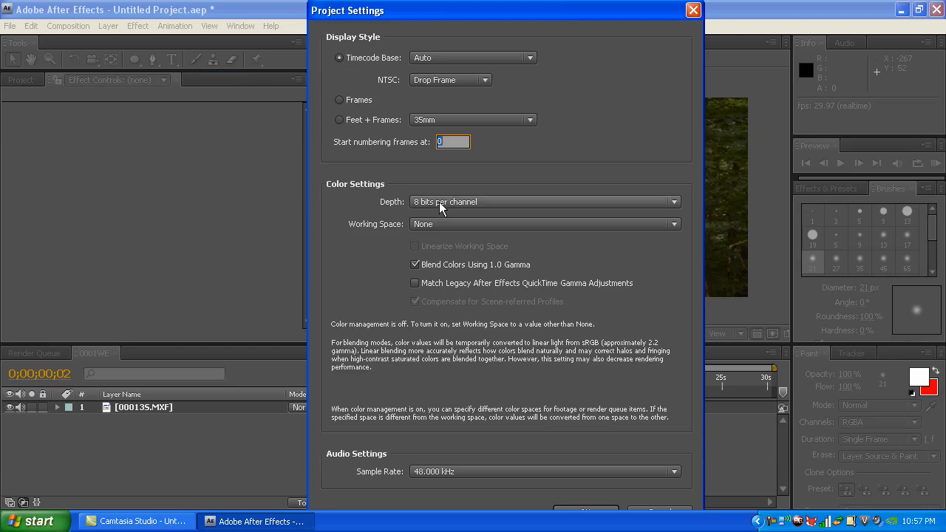
{"action": "left_click", "coordinate": [415, 265]}
{"action": "left_click", "coordinate": [413, 265]}
{"action": "left_click", "coordinate": [599, 508]}
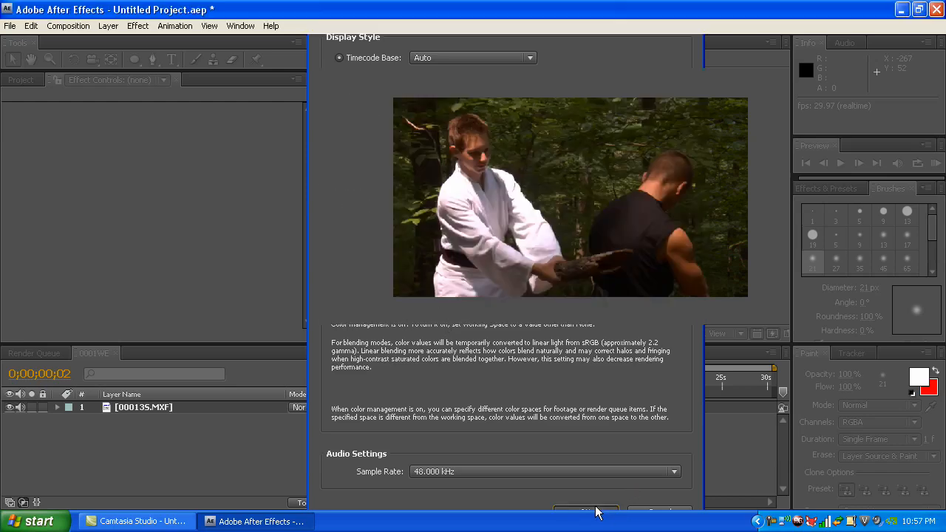
Apply the Brightness & Contrast color correction effect to the 00013S.MXF footage layer.
{"action": "left_click", "coordinate": [144, 408]}
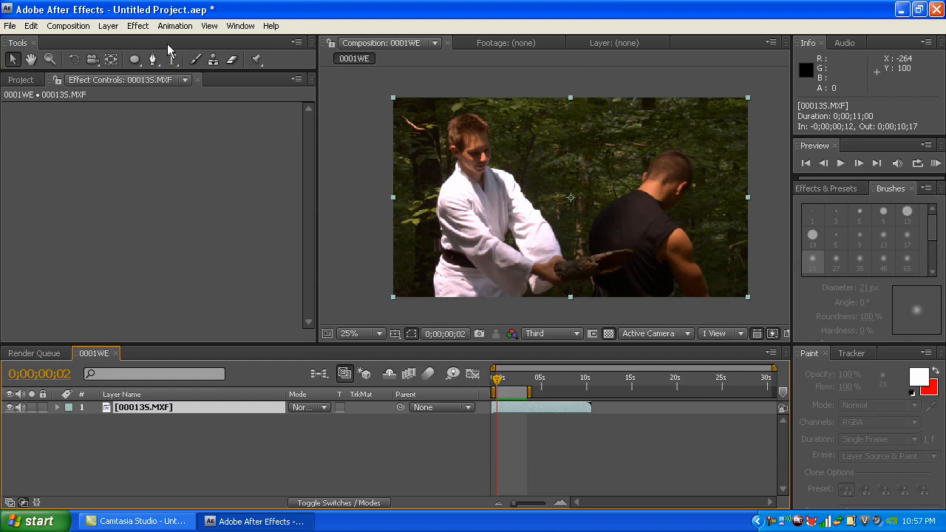
{"action": "left_click", "coordinate": [138, 26]}
{"action": "mouse_move", "coordinate": [209, 137]}
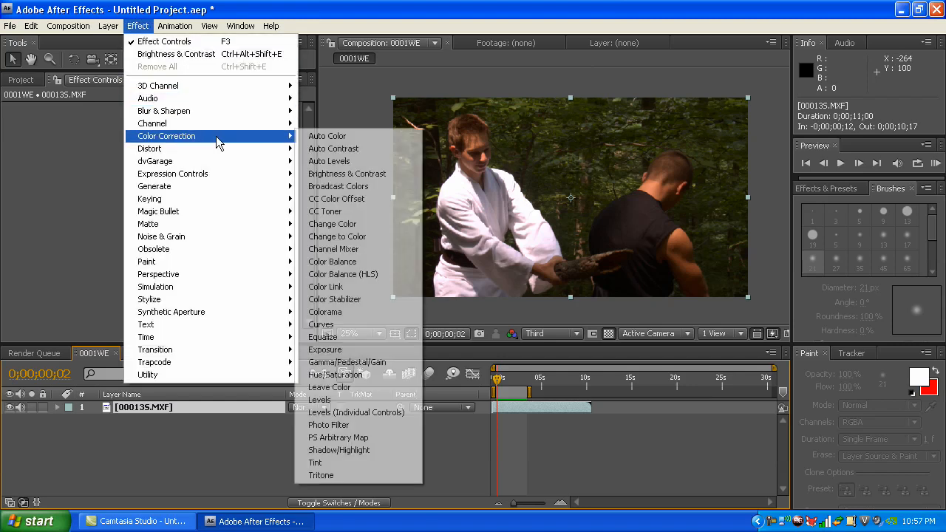
{"action": "left_click", "coordinate": [372, 174]}
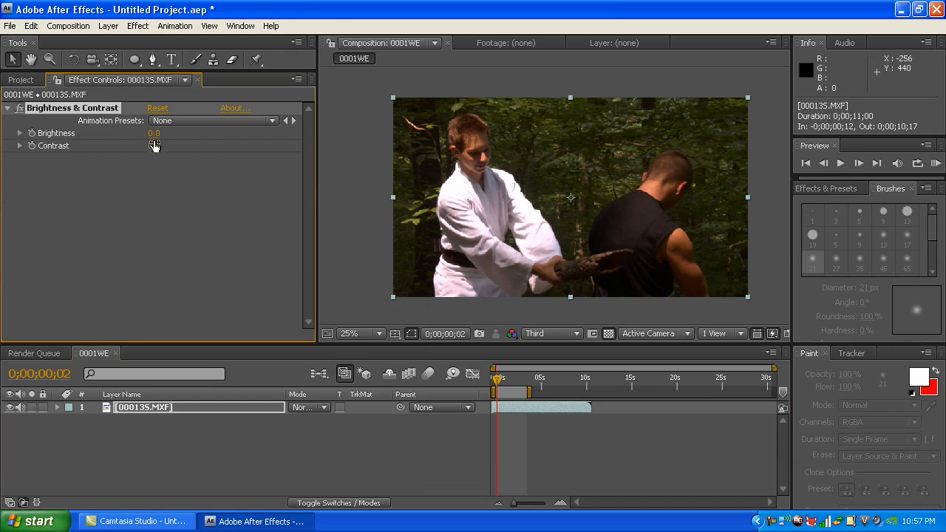
Create a new adjustment layer and copy the footage layer's Brightness & Contrast effect onto it.
{"action": "left_click", "coordinate": [108, 26]}
{"action": "mouse_move", "coordinate": [116, 41]}
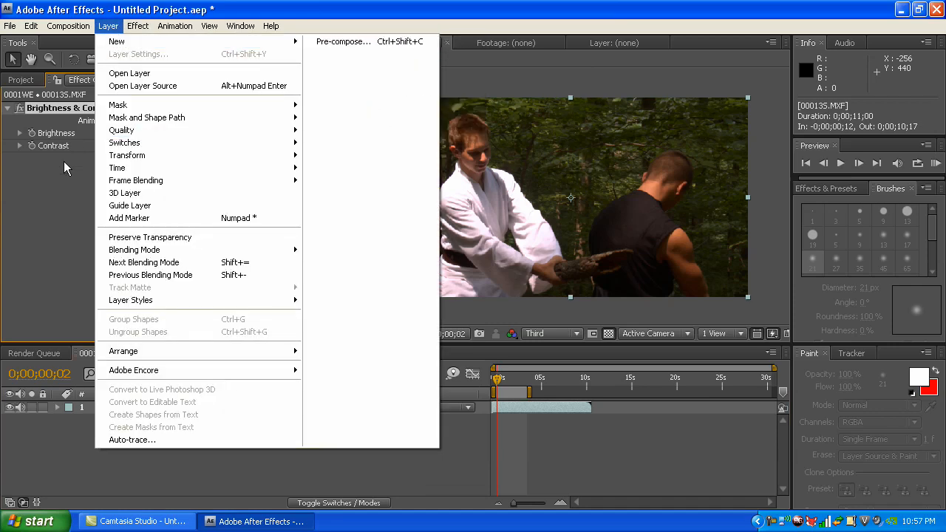
{"action": "left_click", "coordinate": [344, 117]}
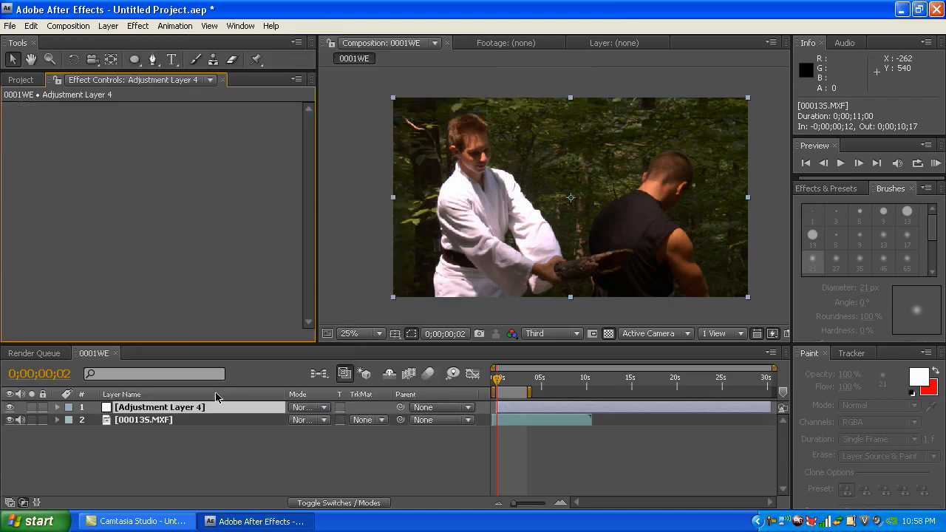
{"action": "left_click", "coordinate": [142, 421]}
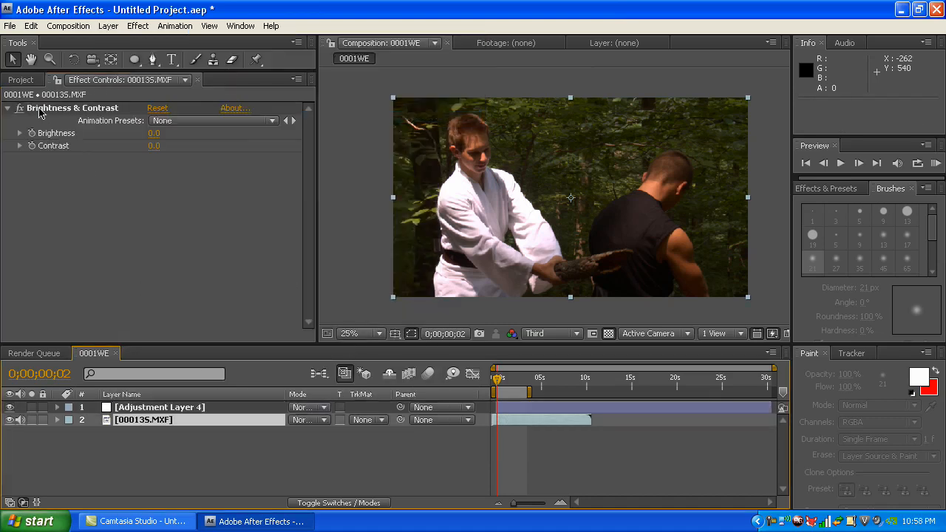
{"action": "left_click", "coordinate": [38, 110]}
{"action": "left_click_drag", "start_coordinate": [38, 109], "coordinate": [139, 411]}
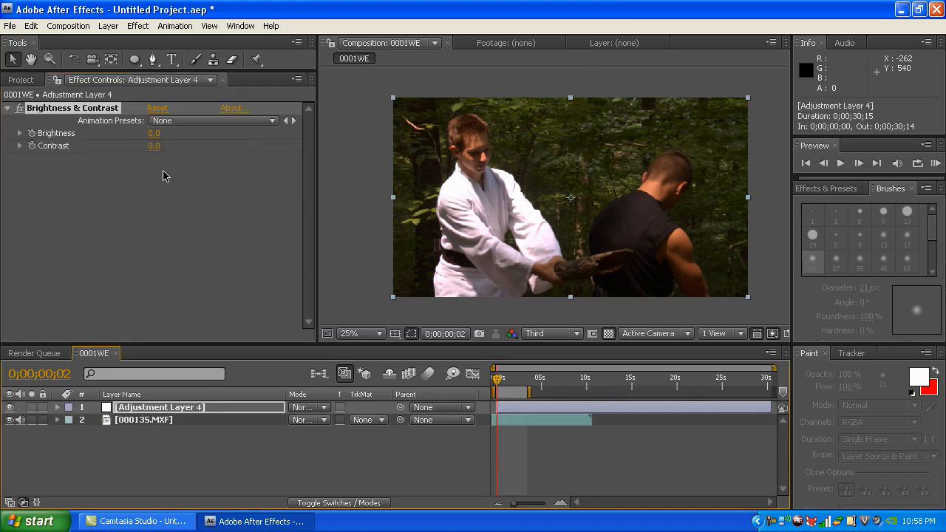
Set the adjustment layer's Brightness to 100.
{"action": "left_click", "coordinate": [153, 138]}
{"action": "type", "text": "100"}
{"action": "key", "text": "Return"}
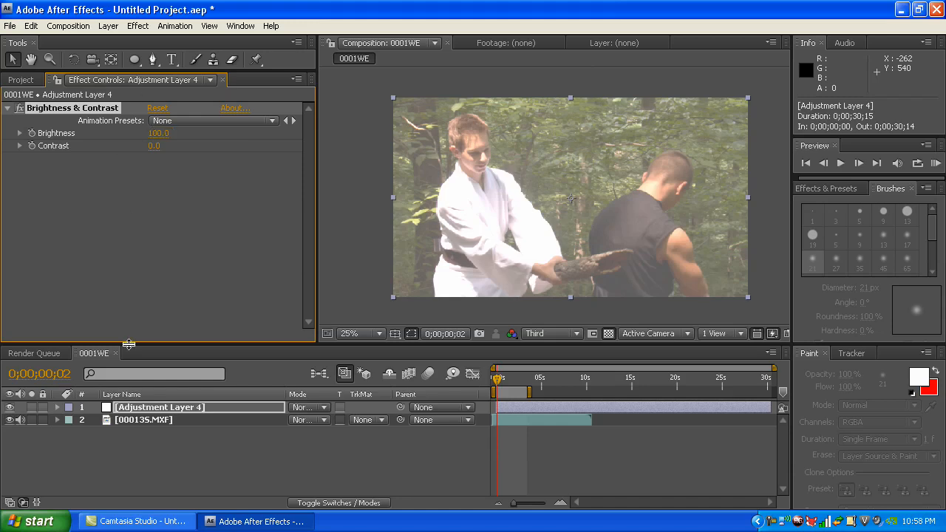
Duplicate the adjustment layer and set the copy's Brightness to -100.
{"action": "left_click", "coordinate": [149, 407]}
{"action": "left_click", "coordinate": [31, 25]}
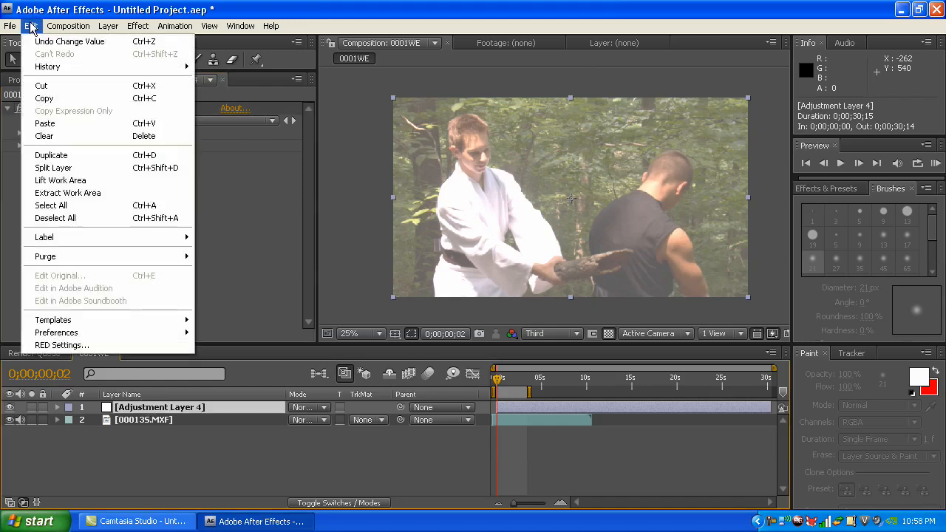
{"action": "left_click", "coordinate": [57, 156]}
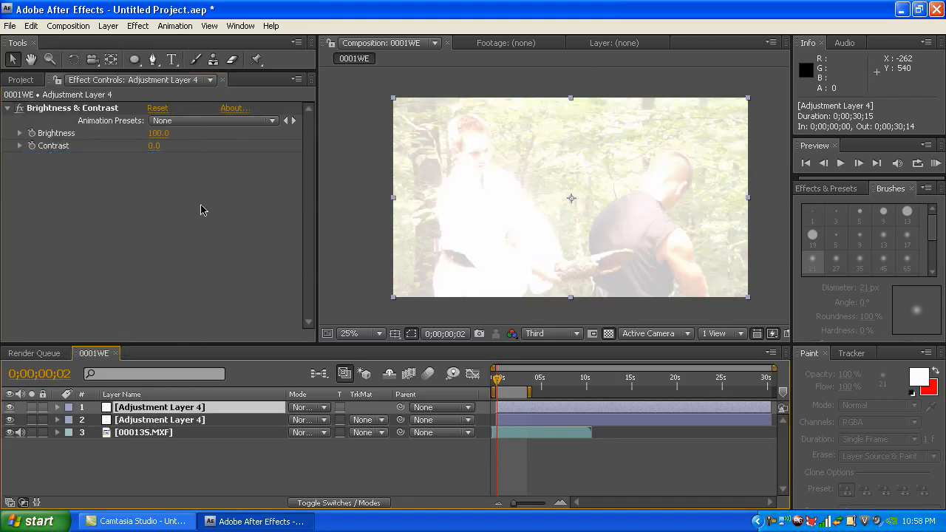
{"action": "left_click", "coordinate": [158, 133]}
{"action": "type", "text": "-100"}
{"action": "key", "text": "Return"}
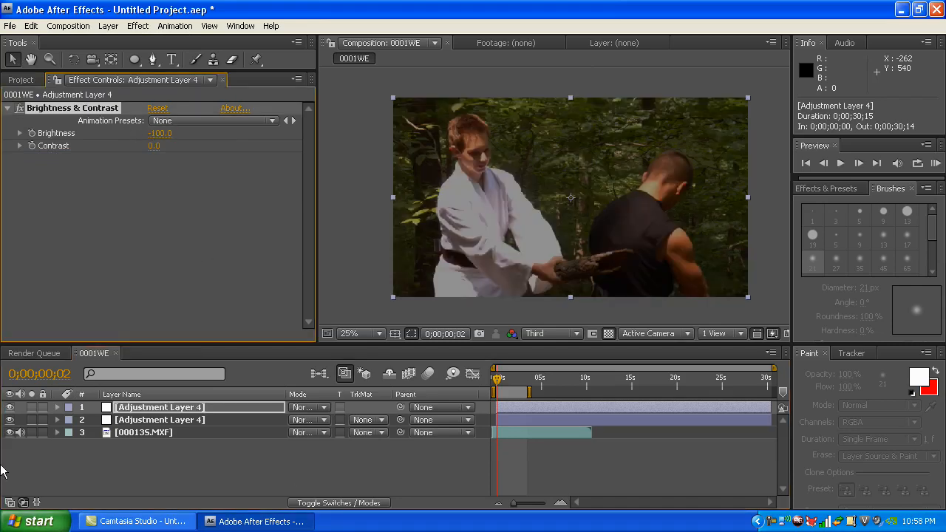
Compare the original footage with the adjusted result by repeatedly soloing and unsoloing the 00013S.MXF layer.
{"action": "left_click", "coordinate": [31, 433]}
{"action": "left_click", "coordinate": [31, 433]}
{"action": "left_click", "coordinate": [31, 433]}
{"action": "left_click", "coordinate": [31, 433]}
{"action": "left_click", "coordinate": [31, 433]}
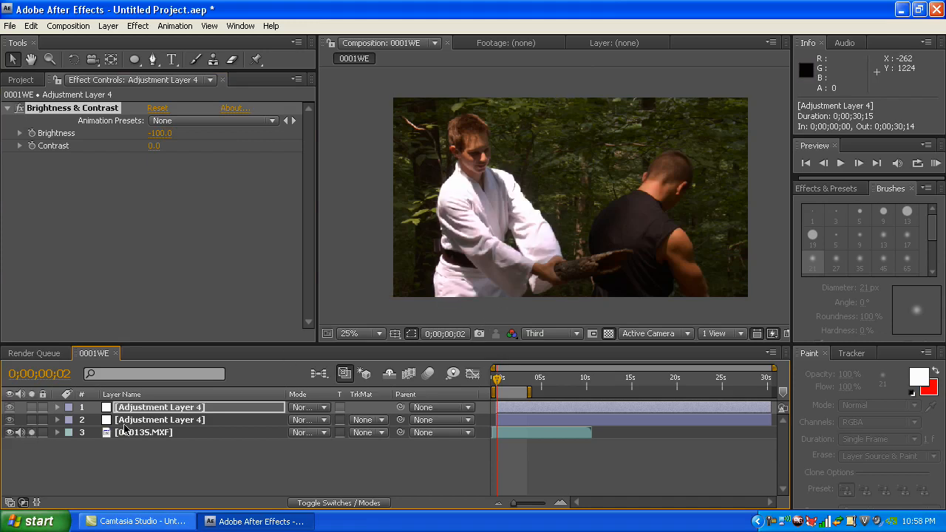
{"action": "left_click", "coordinate": [31, 433]}
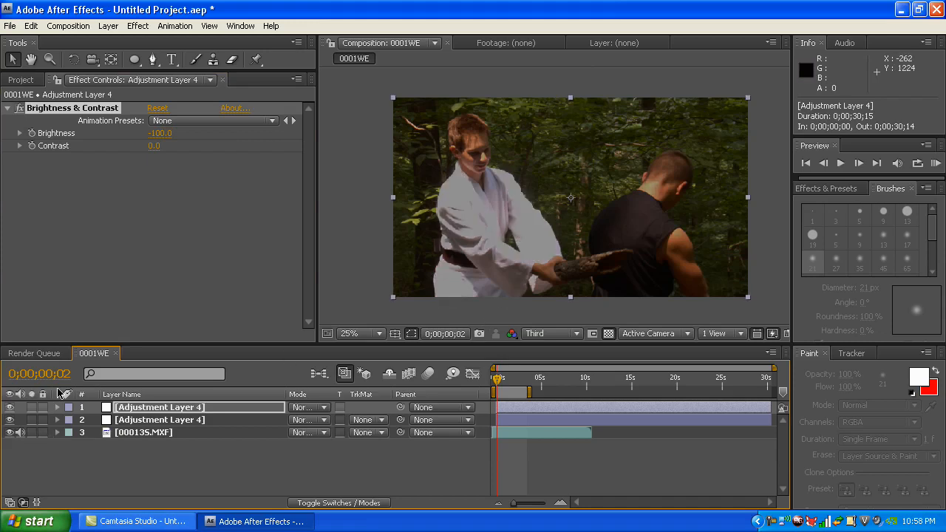
{"action": "left_click_drag", "start_coordinate": [139, 409], "coordinate": [140, 430]}
{"action": "left_click", "coordinate": [32, 433]}
{"action": "left_click_drag", "start_coordinate": [113, 422], "coordinate": [126, 404]}
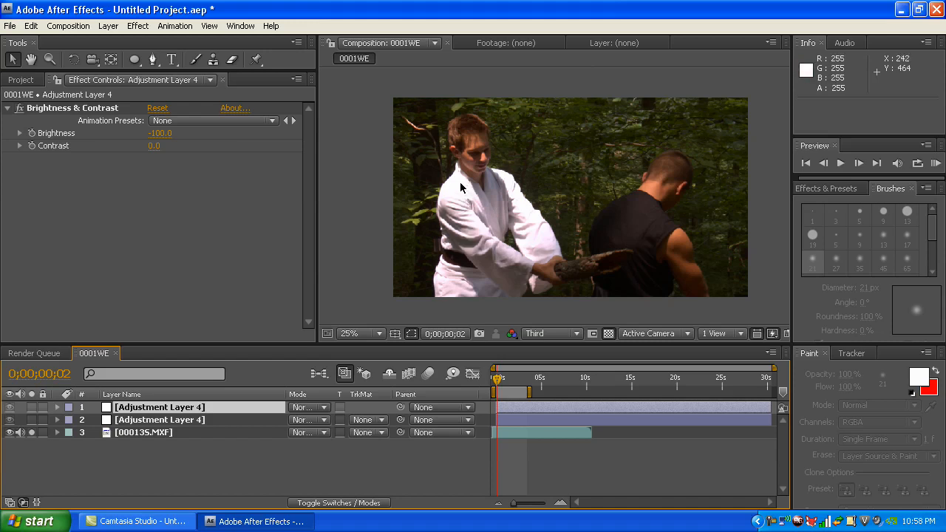
Hide both adjustment layers with the footage unsoloed, and show them again one at a time to inspect each one's effect.
{"action": "left_click", "coordinate": [9, 407]}
{"action": "left_click", "coordinate": [30, 433]}
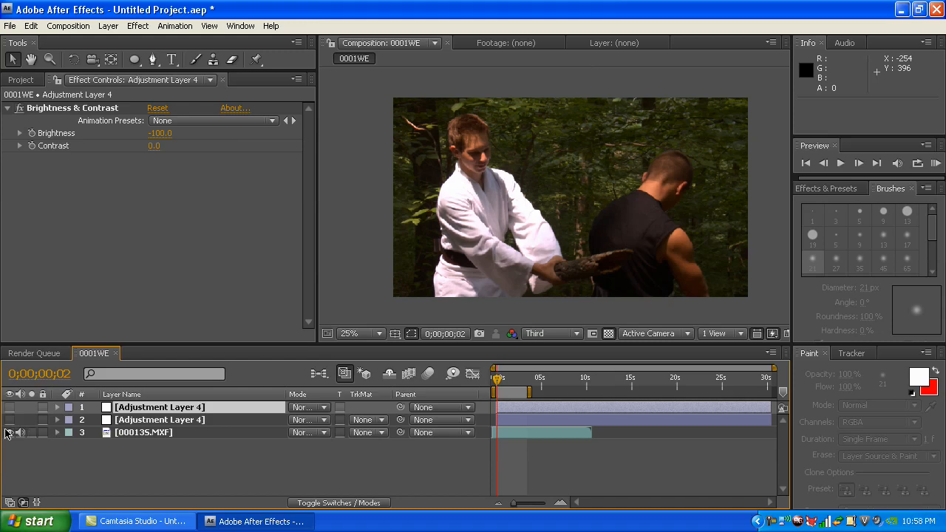
{"action": "left_click", "coordinate": [10, 421]}
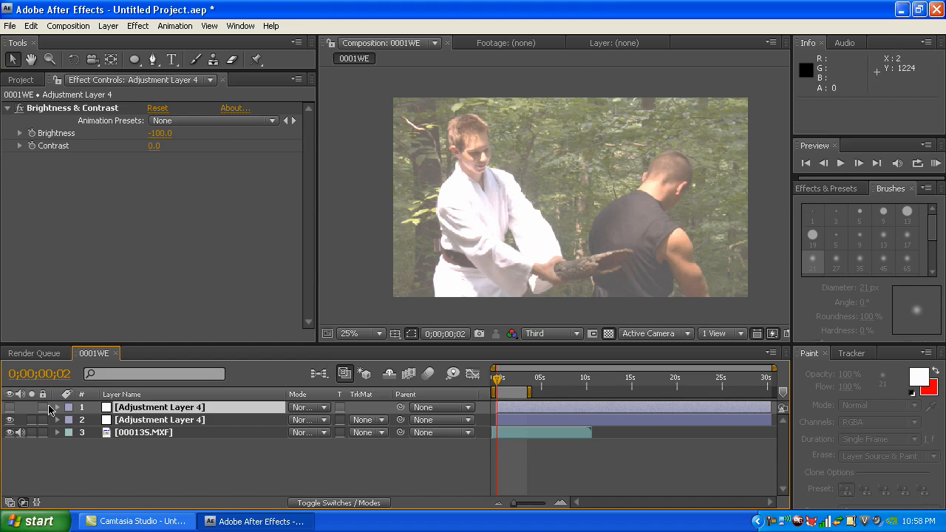
{"action": "left_click", "coordinate": [9, 410]}
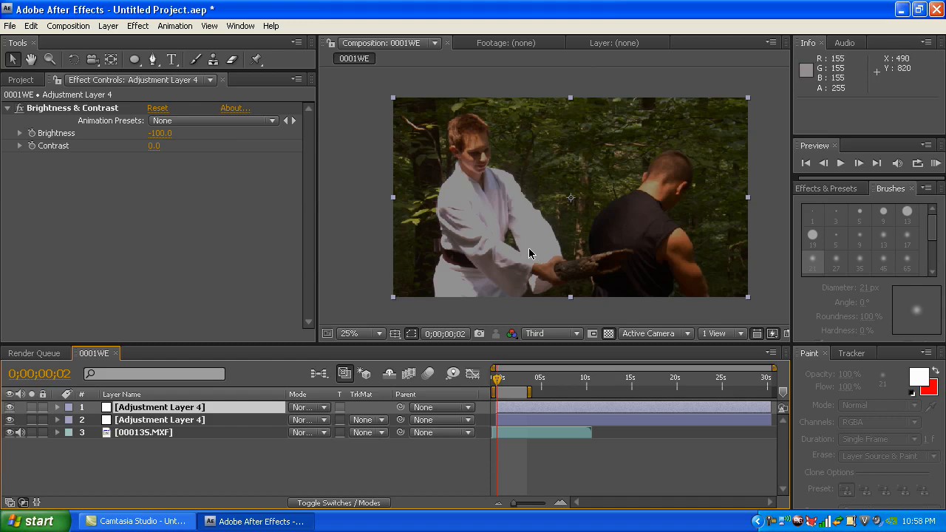
Change the project's color depth to 32 bits per channel (float).
{"action": "left_click", "coordinate": [10, 25]}
{"action": "left_click", "coordinate": [228, 74]}
{"action": "left_click", "coordinate": [442, 202]}
{"action": "left_click", "coordinate": [451, 243]}
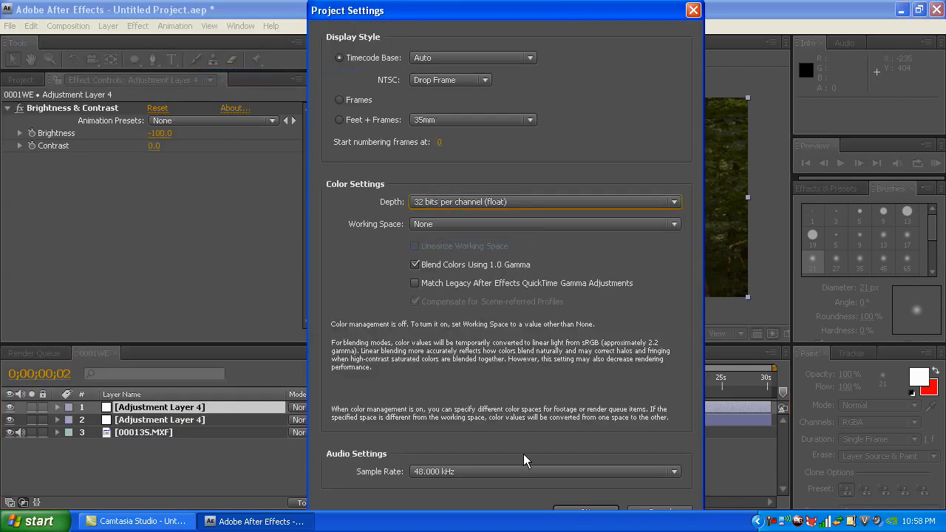
{"action": "left_click", "coordinate": [580, 511]}
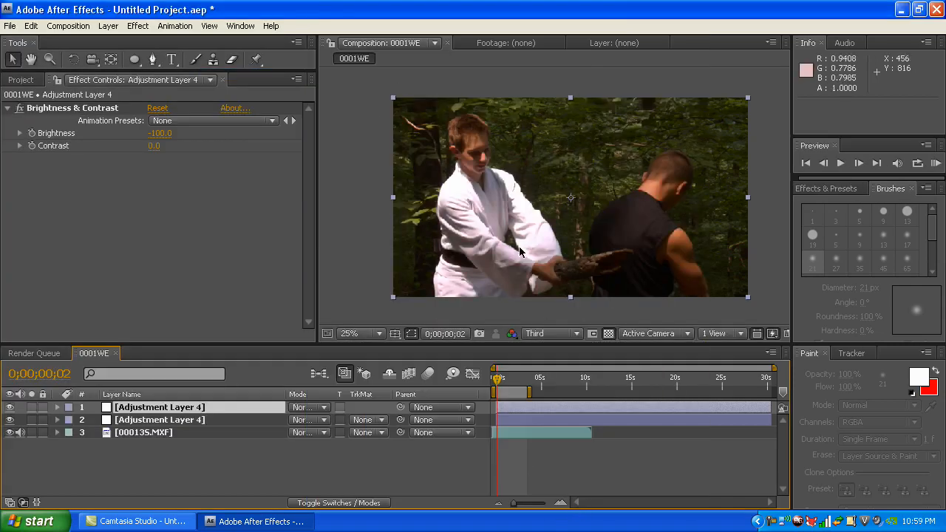
Toggle the footage layer's solo state to compare the original with the adjusted image at 32-bit depth.
{"action": "left_click", "coordinate": [32, 433]}
{"action": "left_click", "coordinate": [32, 435]}
{"action": "left_click", "coordinate": [32, 435]}
{"action": "left_click", "coordinate": [32, 435]}
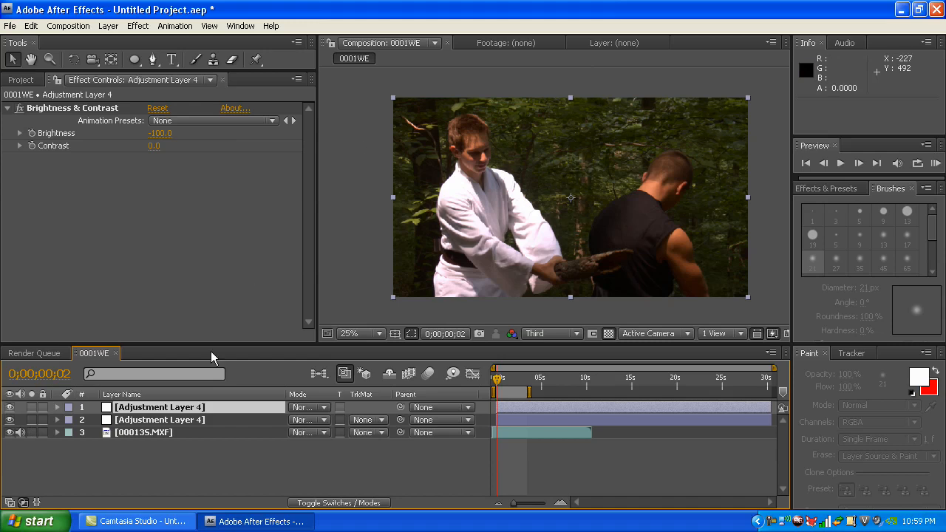
Delete both adjustment layers from the composition.
{"action": "left_click", "coordinate": [146, 420]}
{"action": "left_click", "coordinate": [144, 411], "text": "shift"}
{"action": "key", "text": "Delete"}
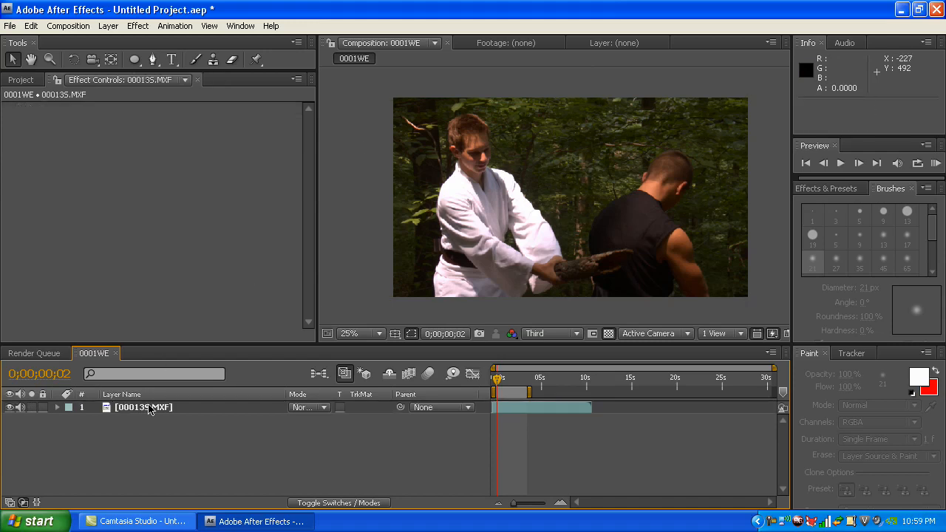
Duplicate the 00013S.MXF layer and set the upper copy's blending mode to Add.
{"action": "left_click", "coordinate": [148, 410]}
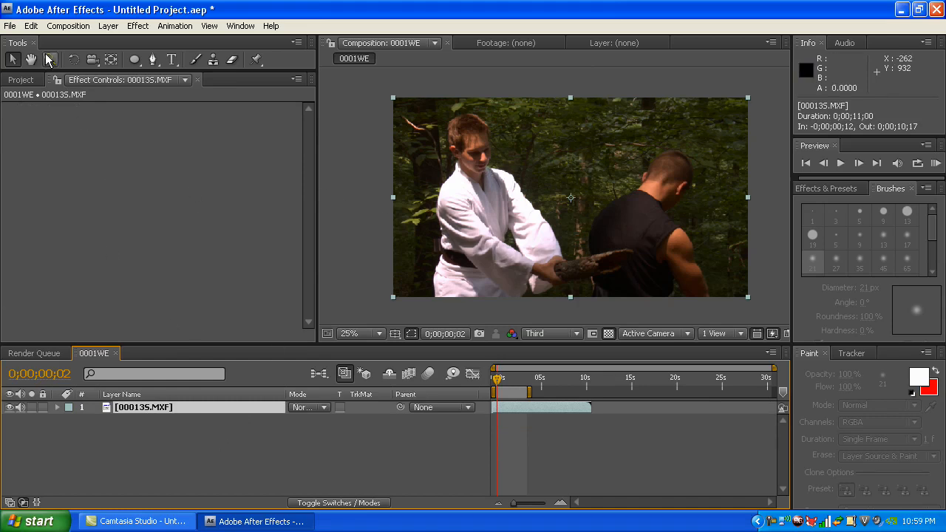
{"action": "left_click", "coordinate": [31, 26]}
{"action": "left_click", "coordinate": [47, 157]}
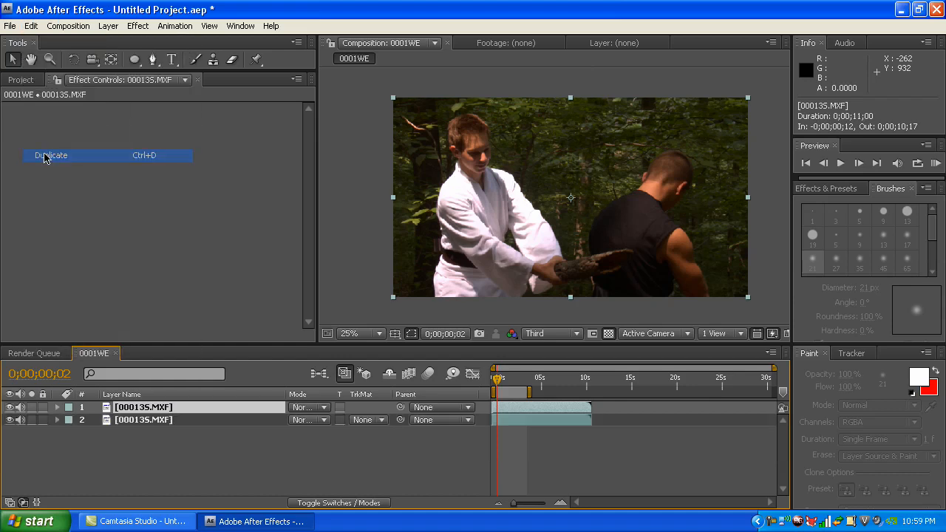
{"action": "left_click", "coordinate": [308, 408]}
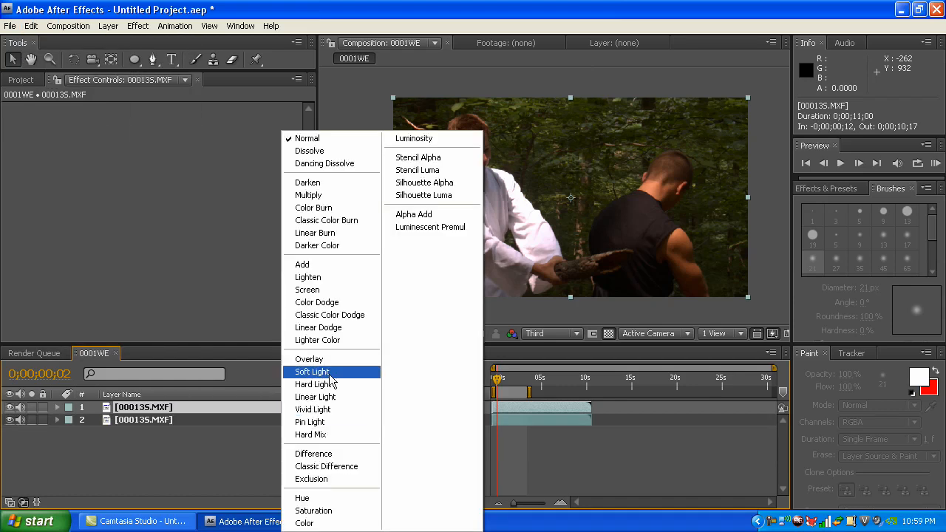
{"action": "left_click", "coordinate": [328, 267]}
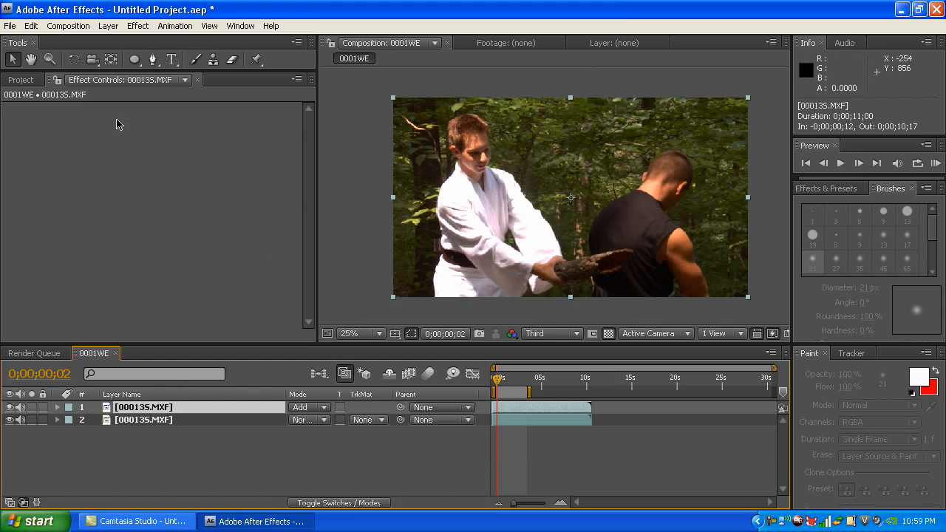
Apply Fast Blur to the upper footage layer with Blurriness 125 and Repeat Edge Pixels enabled.
{"action": "left_click", "coordinate": [109, 27]}
{"action": "mouse_move", "coordinate": [137, 27]}
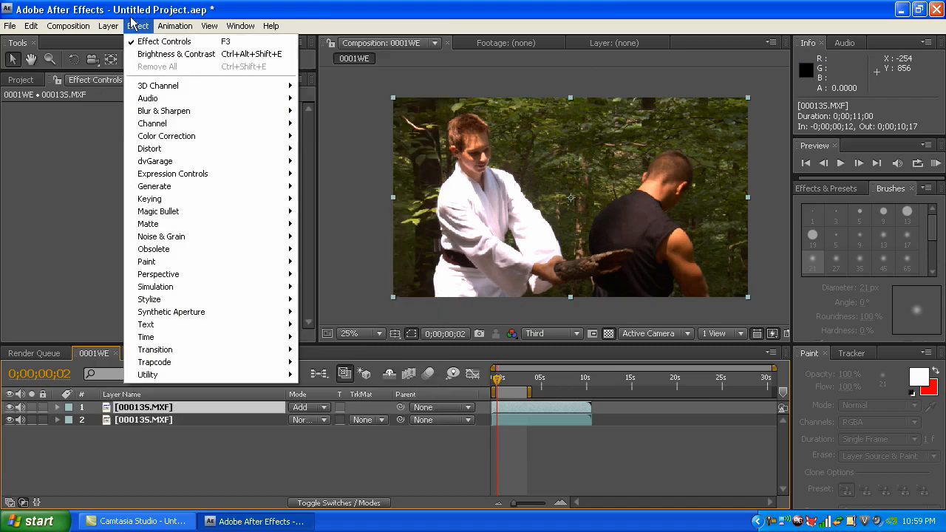
{"action": "mouse_move", "coordinate": [230, 115]}
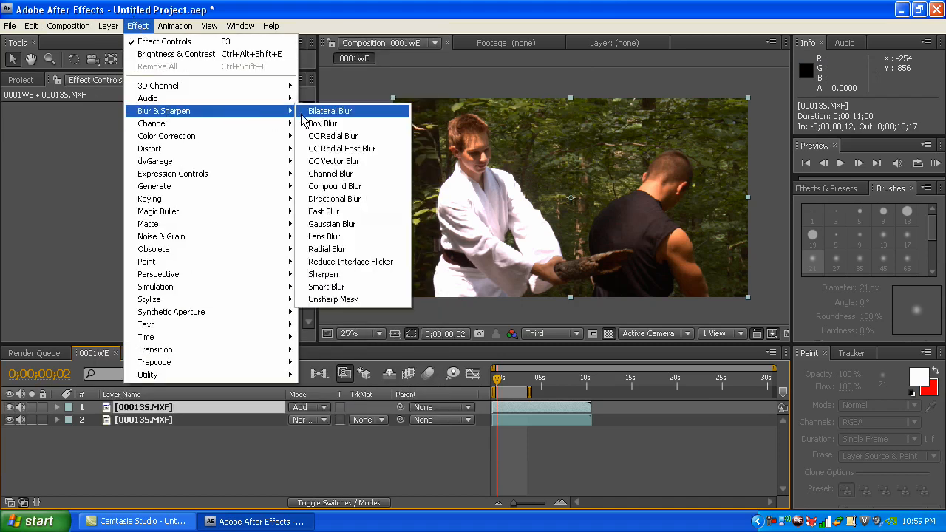
{"action": "left_click", "coordinate": [338, 212]}
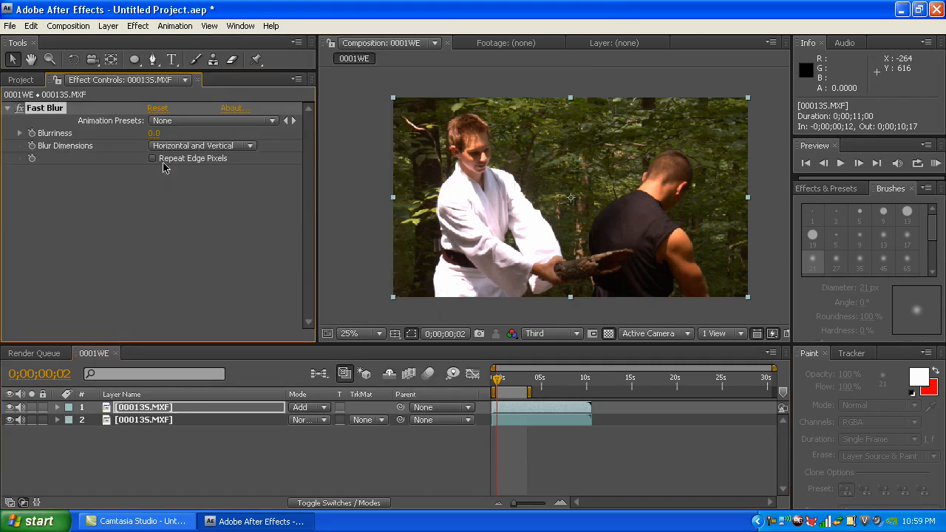
{"action": "left_click", "coordinate": [154, 133]}
{"action": "key", "text": "Return"}
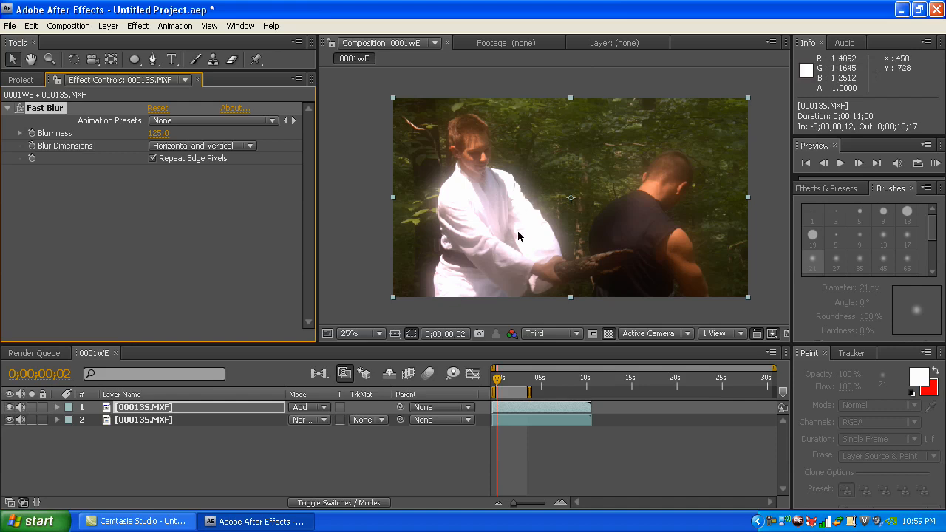
{"action": "scroll", "coordinate": [605, 202], "scroll_direction": "up", "scroll_amount": 2}
{"action": "scroll", "coordinate": [605, 201], "scroll_direction": "down", "scroll_amount": 2}
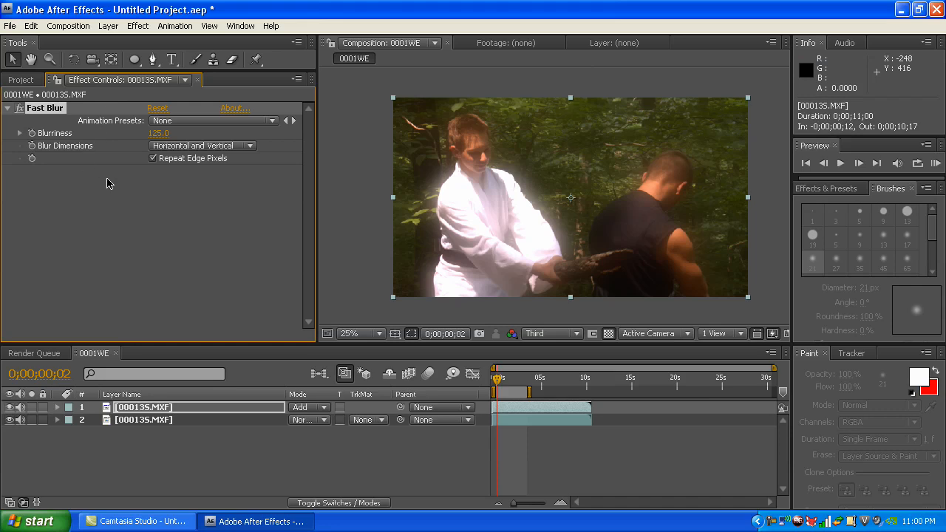
{"action": "left_click", "coordinate": [102, 26]}
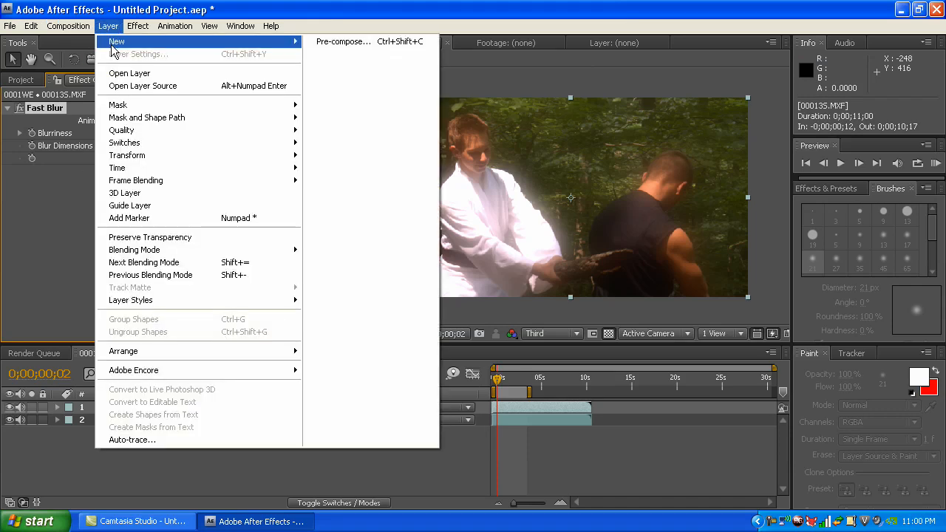
{"action": "mouse_move", "coordinate": [113, 49]}
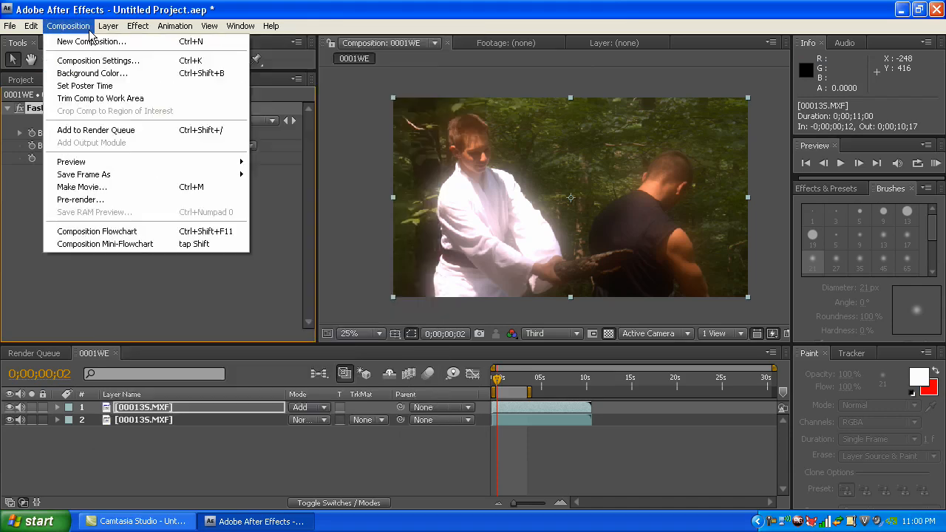
{"action": "left_click", "coordinate": [92, 8]}
{"action": "left_click", "coordinate": [178, 285]}
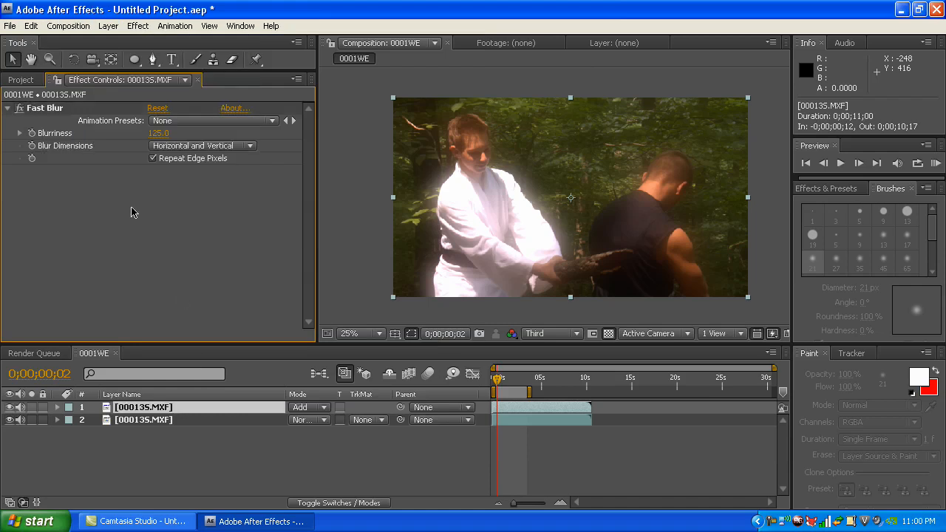
Apply the Levels effect to the upper footage layer and move it ahead of Fast Blur in the effect order.
{"action": "left_click", "coordinate": [137, 26]}
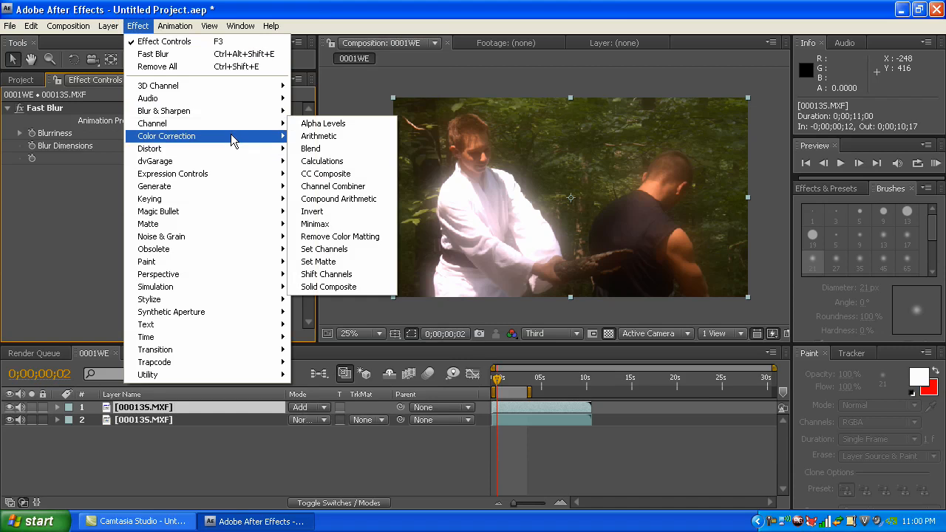
{"action": "mouse_move", "coordinate": [231, 136]}
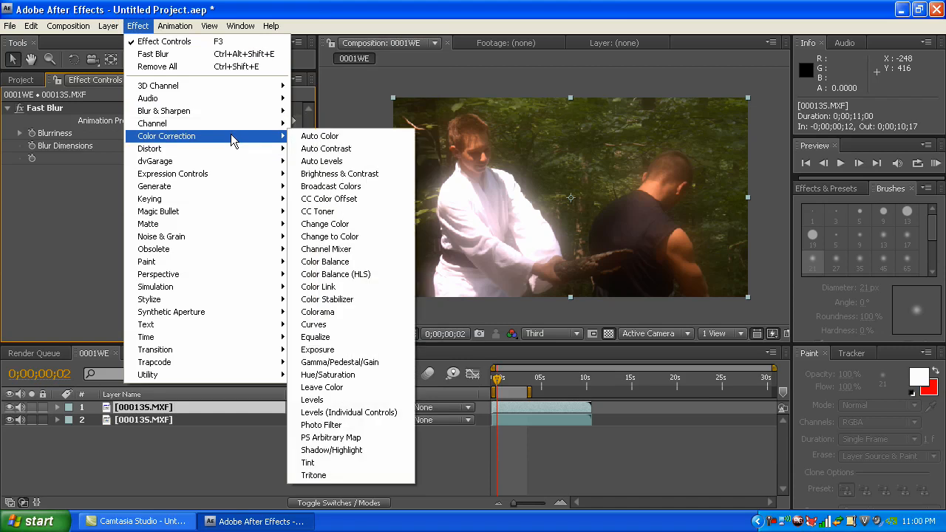
{"action": "left_click", "coordinate": [336, 399]}
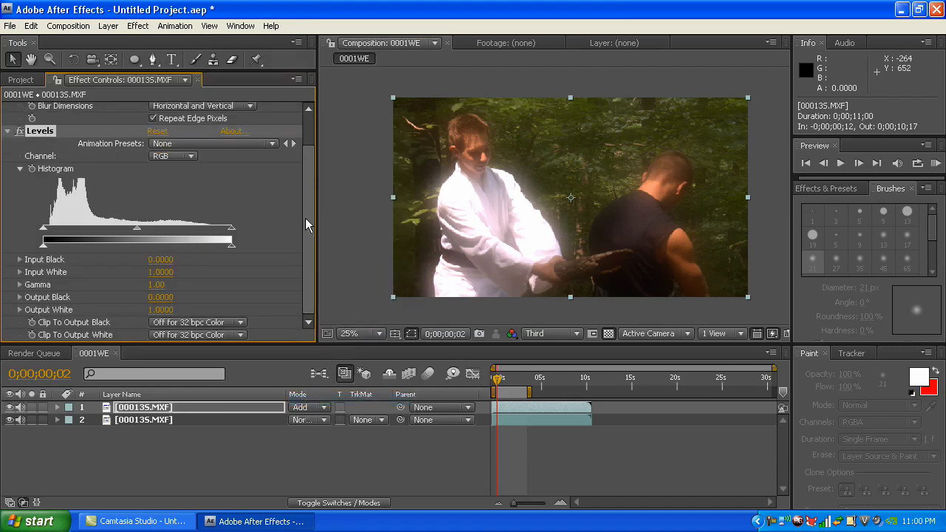
{"action": "left_click_drag", "start_coordinate": [305, 217], "coordinate": [301, 140]}
{"action": "left_click_drag", "start_coordinate": [34, 174], "coordinate": [38, 108]}
{"action": "left_click_drag", "start_coordinate": [45, 176], "coordinate": [46, 111]}
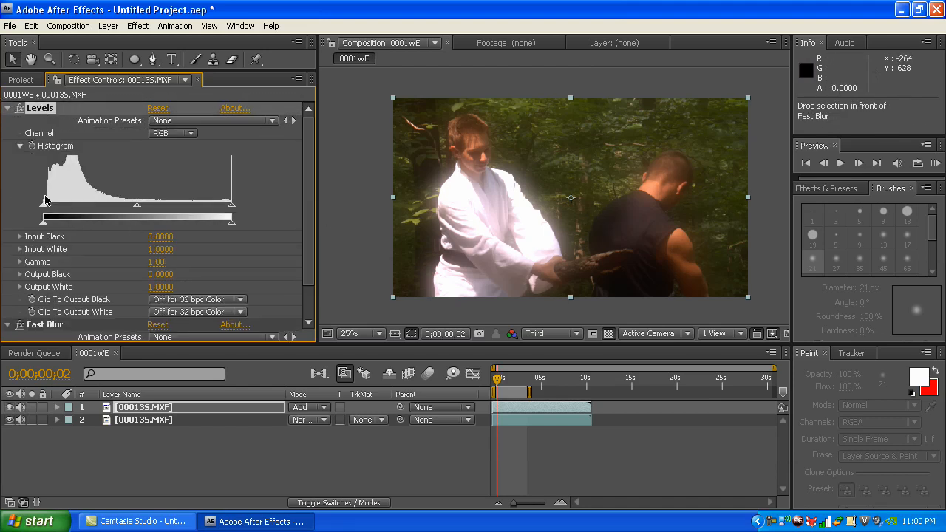
Raise the Levels Input Black to 0.4314 and set both Clip To Output Black and Clip To Output White to On.
{"action": "left_click_drag", "start_coordinate": [45, 210], "coordinate": [124, 214]}
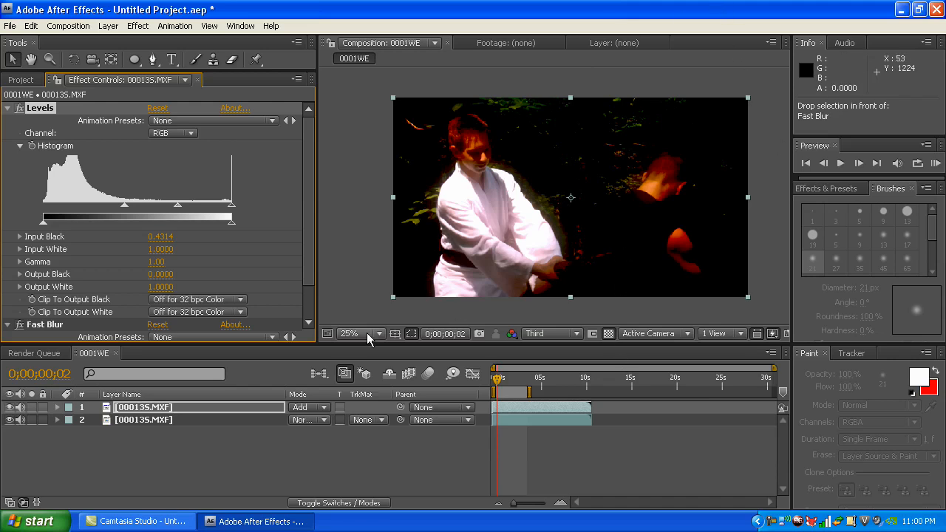
{"action": "left_click", "coordinate": [198, 301]}
{"action": "left_click", "coordinate": [169, 274]}
{"action": "left_click", "coordinate": [184, 313]}
{"action": "left_click", "coordinate": [169, 286]}
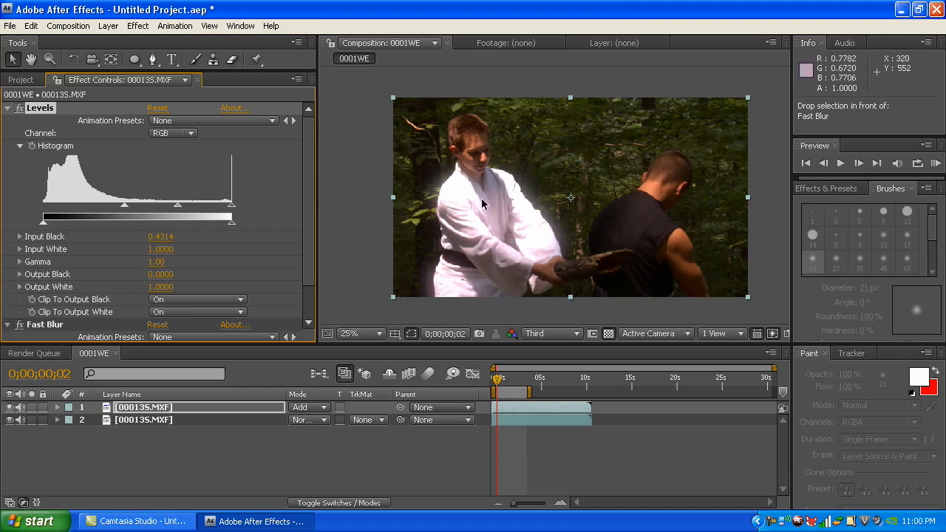
Lower the Levels Input Black to 0.0000, hiding the bottom footage layer to check the blurred copy alone and showing it again.
{"action": "left_click_drag", "start_coordinate": [121, 207], "coordinate": [45, 208]}
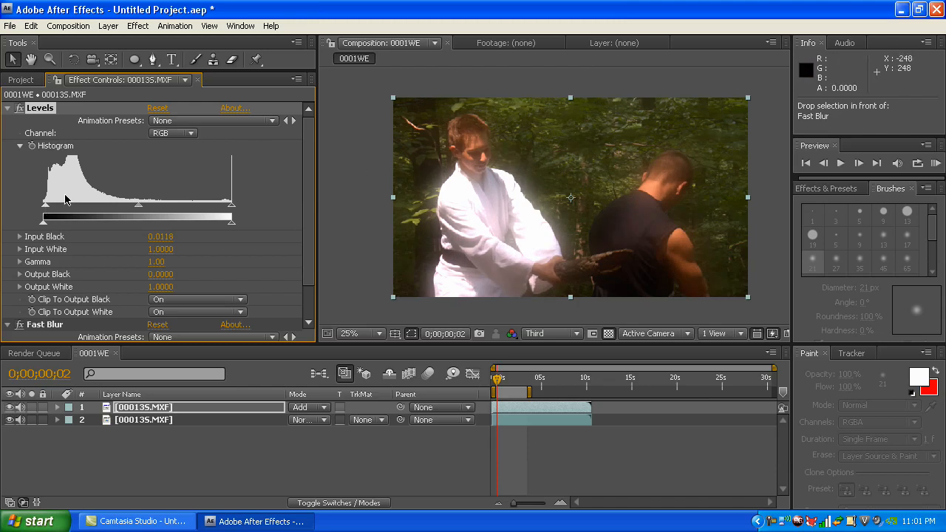
{"action": "left_click_drag", "start_coordinate": [45, 207], "coordinate": [60, 208]}
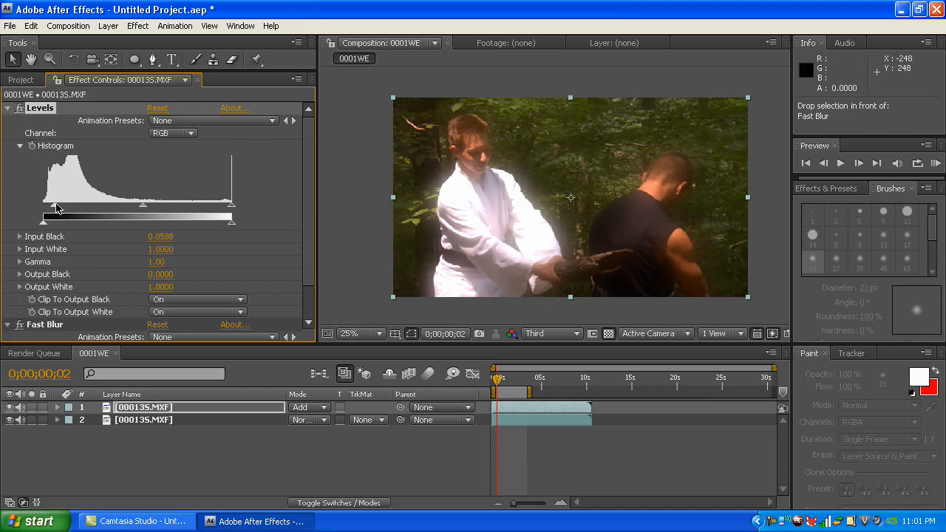
{"action": "left_click", "coordinate": [10, 420]}
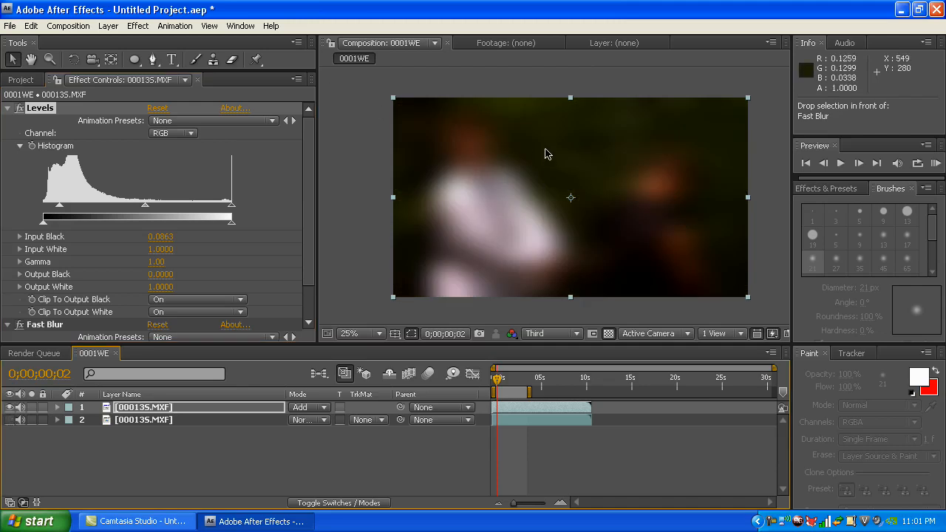
{"action": "left_click_drag", "start_coordinate": [60, 208], "coordinate": [20, 220]}
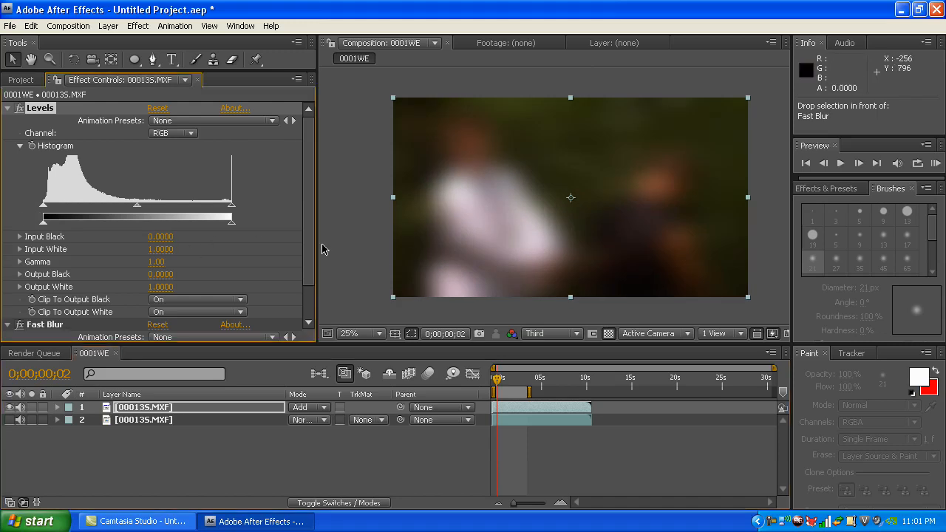
{"action": "mouse_move", "coordinate": [308, 251]}
{"action": "left_mouse_down"}
{"action": "mouse_move", "coordinate": [312, 302]}
{"action": "mouse_move", "coordinate": [309, 246]}
{"action": "left_mouse_up"}
{"action": "left_click", "coordinate": [161, 457]}
{"action": "left_click", "coordinate": [9, 420]}
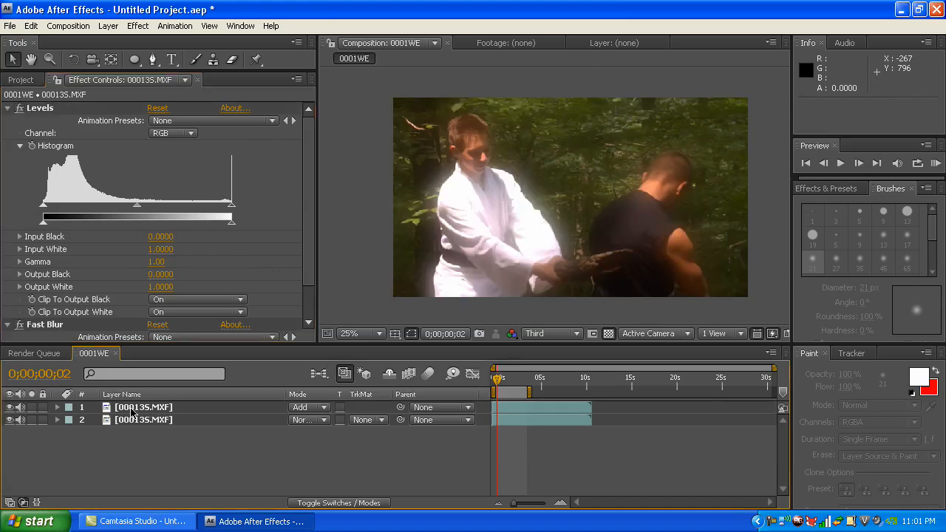
Duplicate the blurred Add-mode footage layer and raise the new copy's Fast Blur Blurriness to 247.
{"action": "left_click", "coordinate": [130, 409]}
{"action": "left_click", "coordinate": [31, 26]}
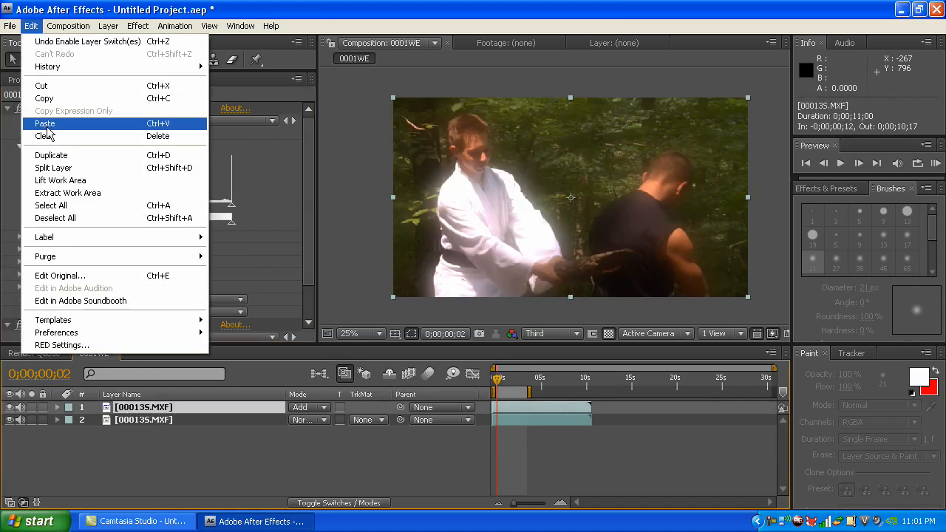
{"action": "left_click", "coordinate": [53, 156]}
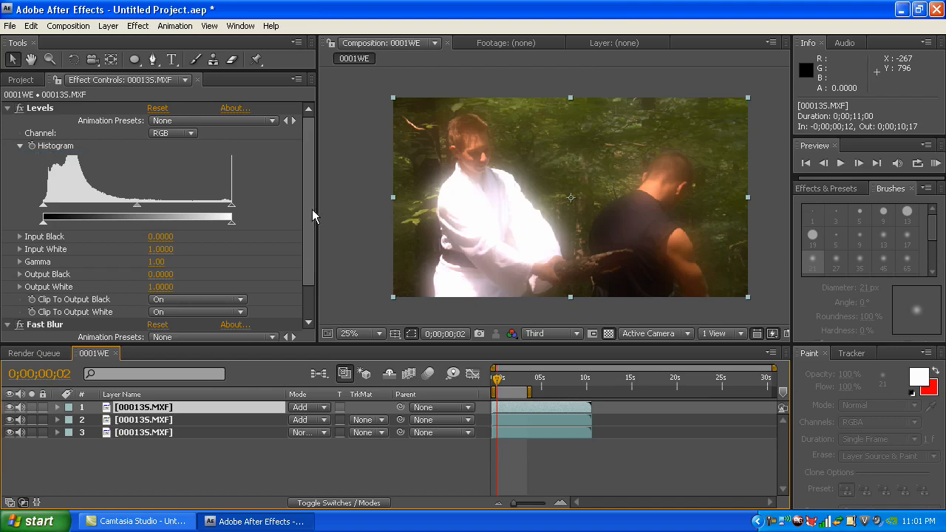
{"action": "scroll", "coordinate": [177, 300], "scroll_direction": "down", "scroll_amount": 3}
{"action": "left_click_drag", "start_coordinate": [158, 305], "coordinate": [211, 309]}
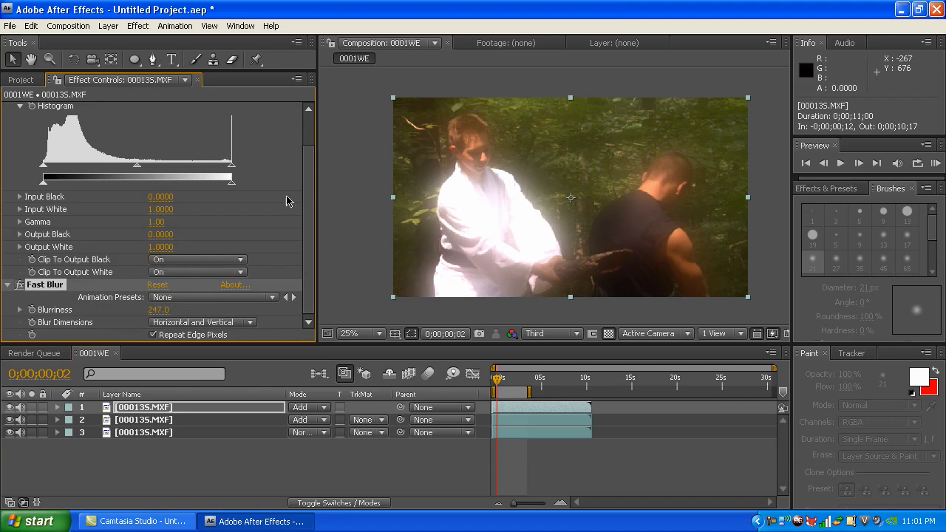
Create a new adjustment layer above the footage layers and rename it Color Correct.
{"action": "left_click", "coordinate": [68, 26]}
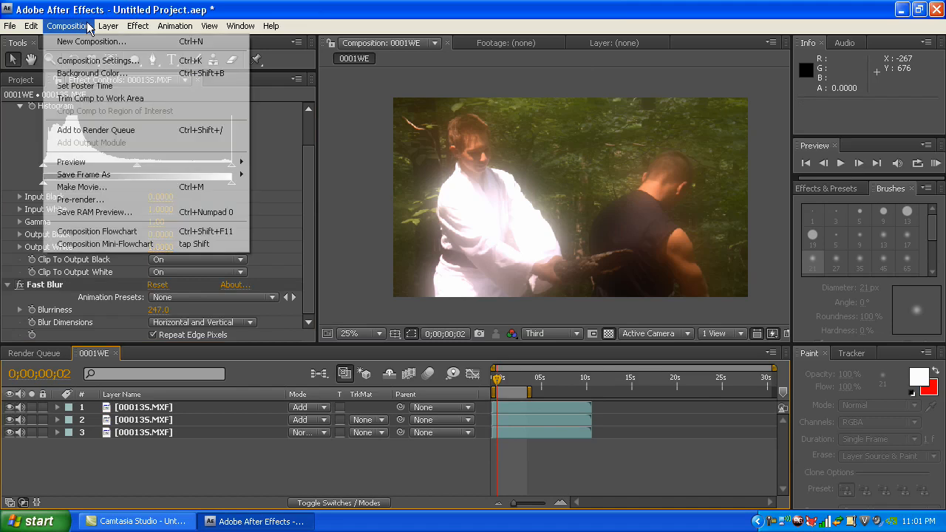
{"action": "mouse_move", "coordinate": [108, 26]}
{"action": "mouse_move", "coordinate": [129, 47]}
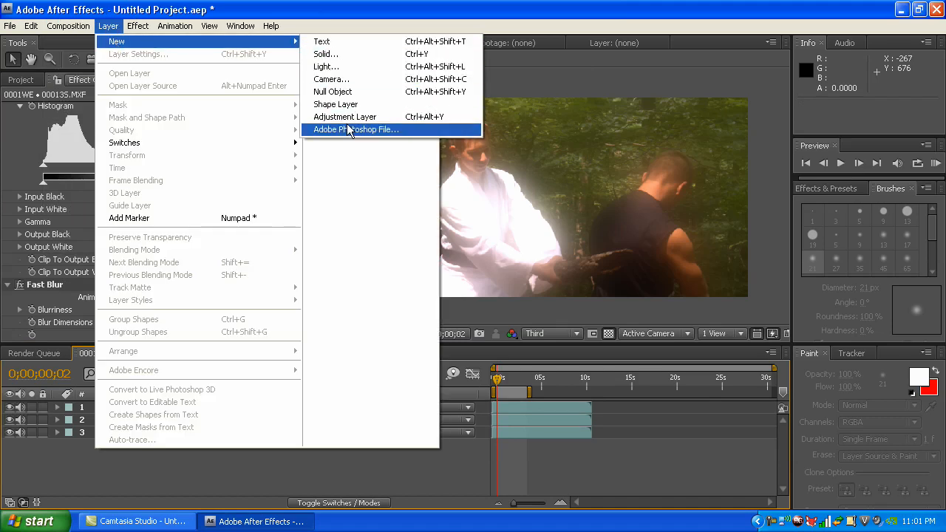
{"action": "left_click", "coordinate": [344, 116]}
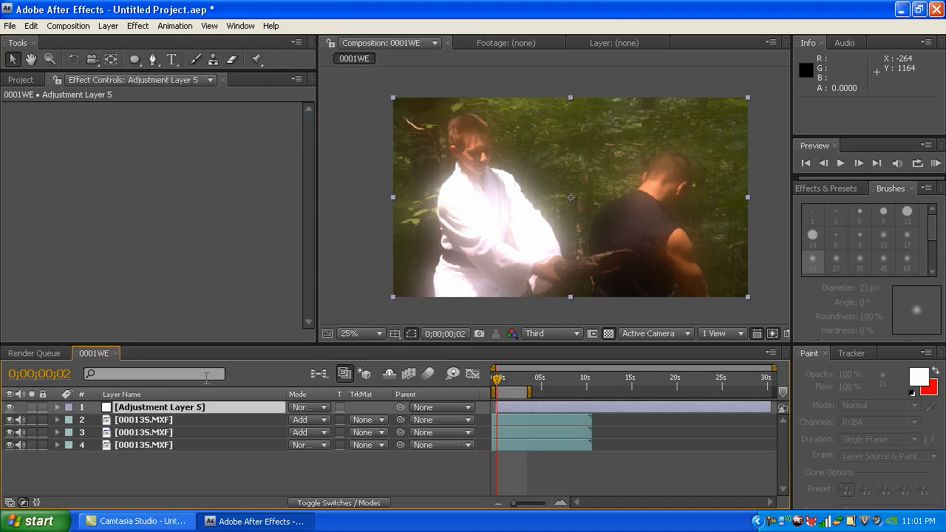
{"action": "key", "text": "Return"}
{"action": "type", "text": "C"}
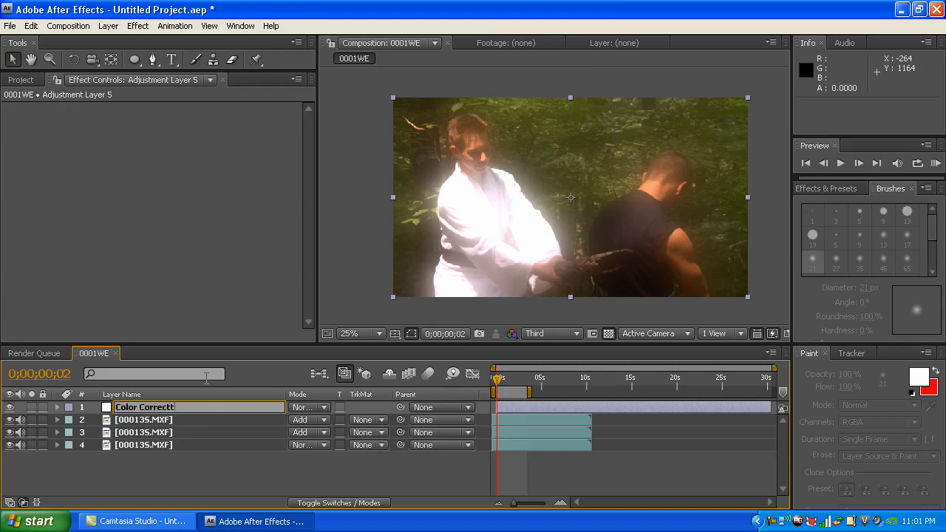
{"action": "type", "text": "olor Correctt"}
{"action": "key", "text": "BackSpace"}
{"action": "key", "text": "Return"}
Apply Curves to the Color Correct layer and shape an S-curve that darkens the shadows and brightens the highlights.
{"action": "left_click", "coordinate": [107, 26]}
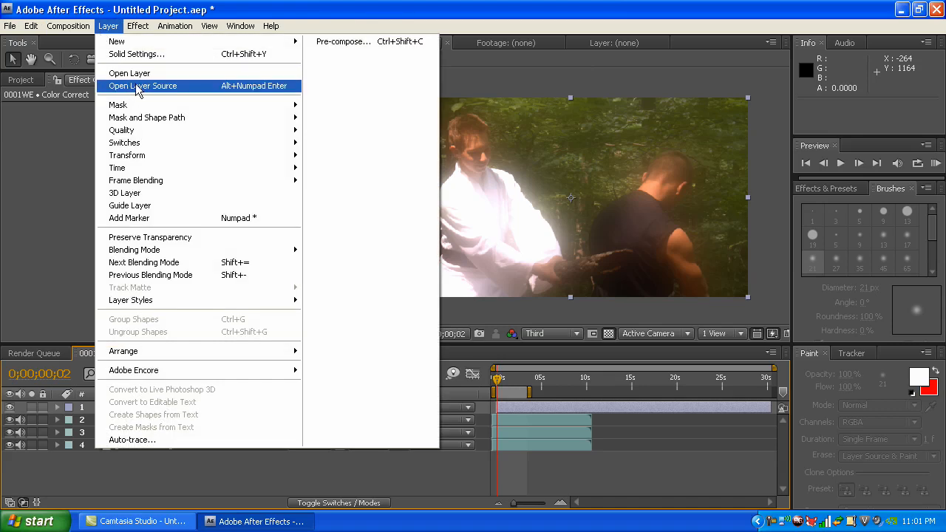
{"action": "mouse_move", "coordinate": [141, 46]}
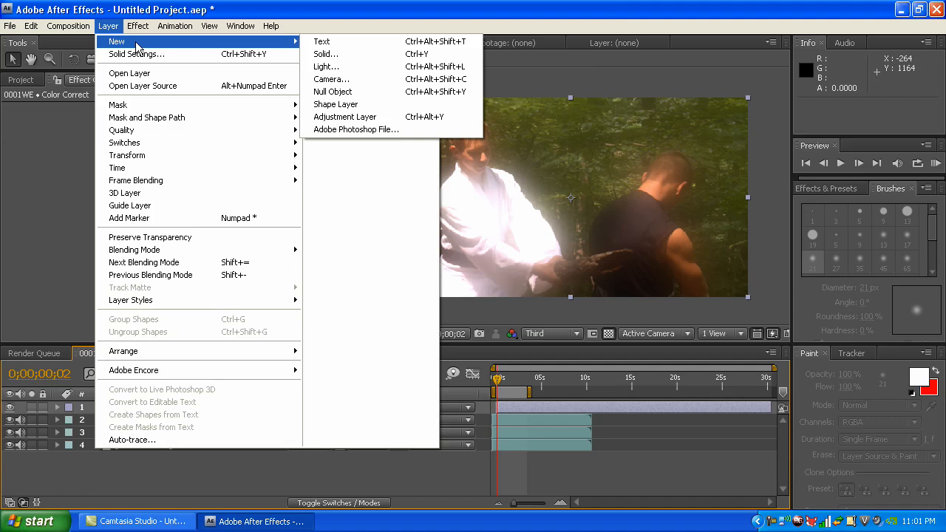
{"action": "mouse_move", "coordinate": [138, 26]}
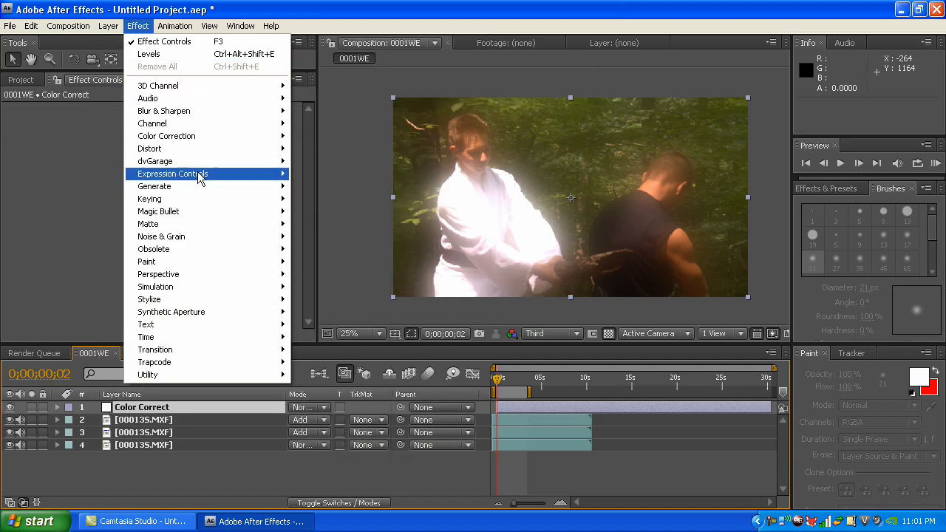
{"action": "mouse_move", "coordinate": [262, 123]}
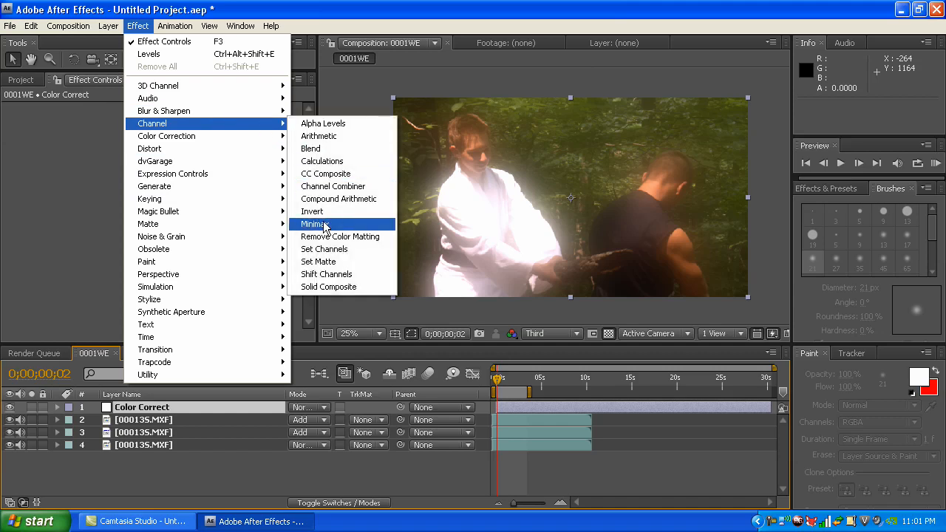
{"action": "mouse_move", "coordinate": [236, 136]}
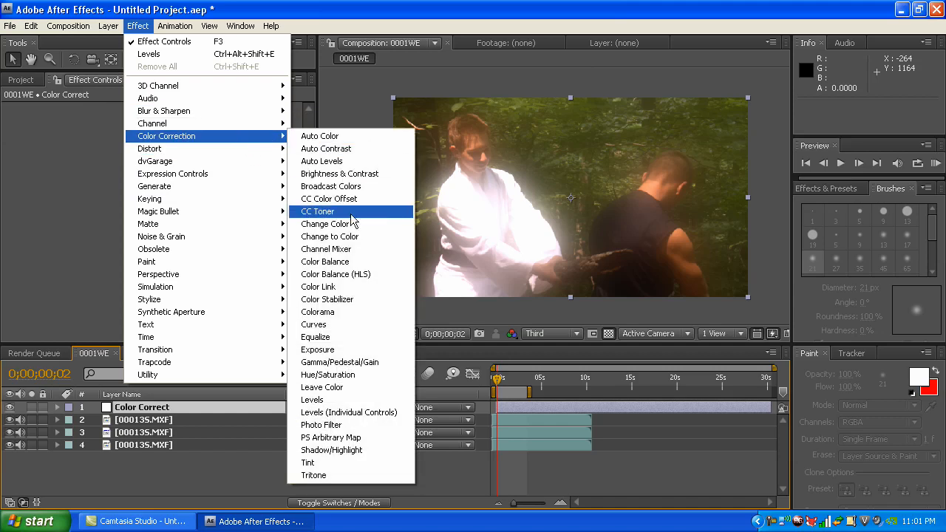
{"action": "left_click", "coordinate": [354, 332]}
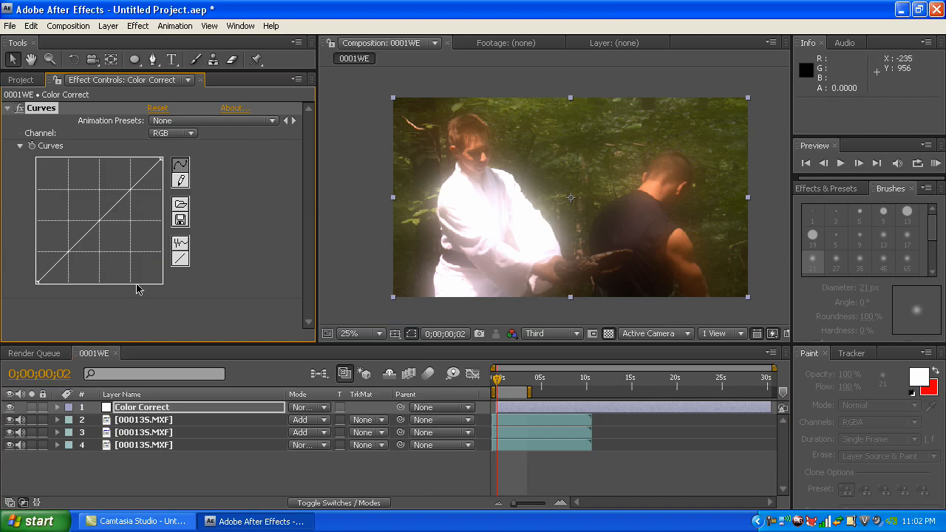
{"action": "left_click_drag", "start_coordinate": [73, 250], "coordinate": [69, 264]}
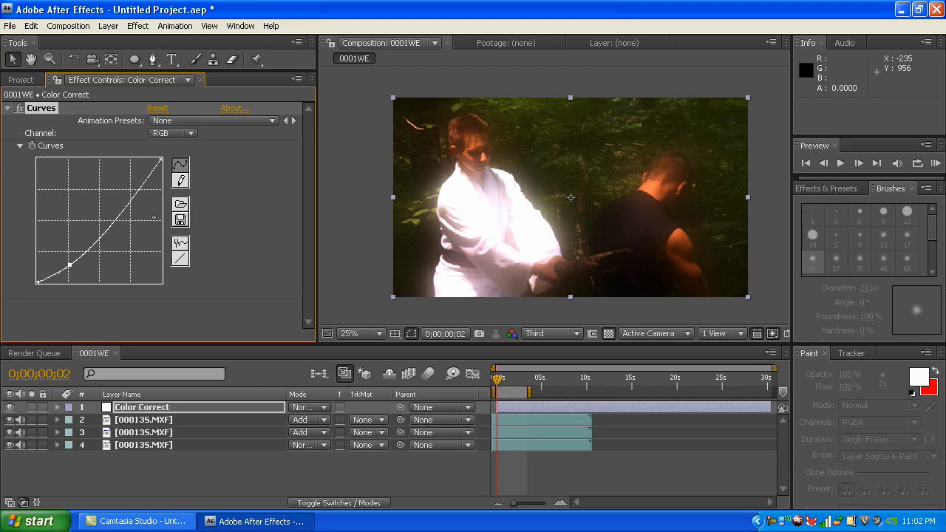
{"action": "left_click_drag", "start_coordinate": [140, 200], "coordinate": [130, 181]}
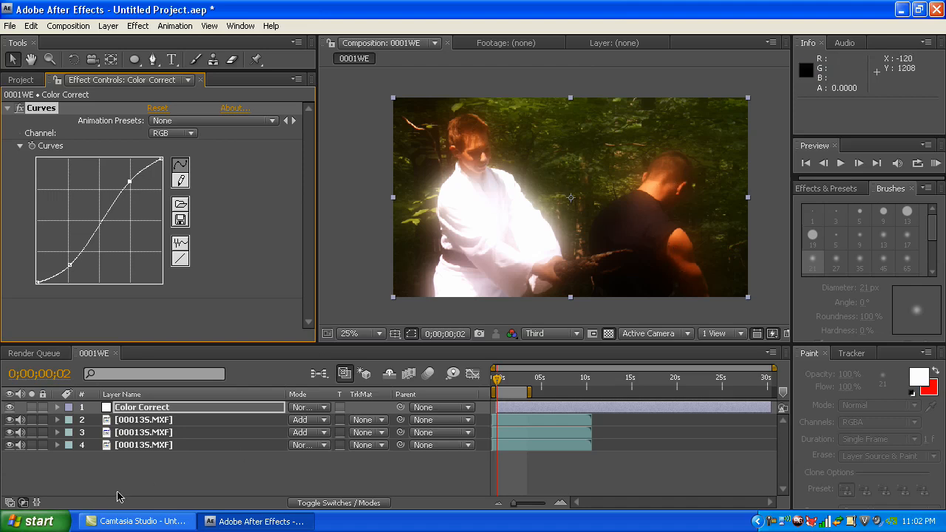
Toggle solo on the bottom footage layer to compare the original with the curves-graded glow.
{"action": "left_click", "coordinate": [31, 446]}
{"action": "left_click", "coordinate": [31, 446]}
{"action": "left_click", "coordinate": [31, 446]}
{"action": "left_click", "coordinate": [31, 446]}
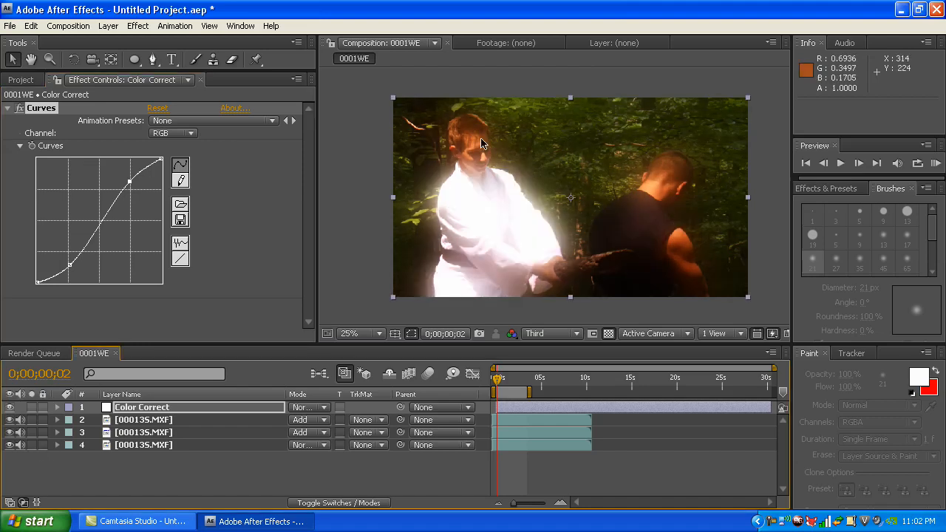
Collapse Curves, add Hue/Saturation to the Color Correct layer and place it ahead of Curves in the effect order.
{"action": "left_click", "coordinate": [8, 109]}
{"action": "left_click", "coordinate": [109, 26]}
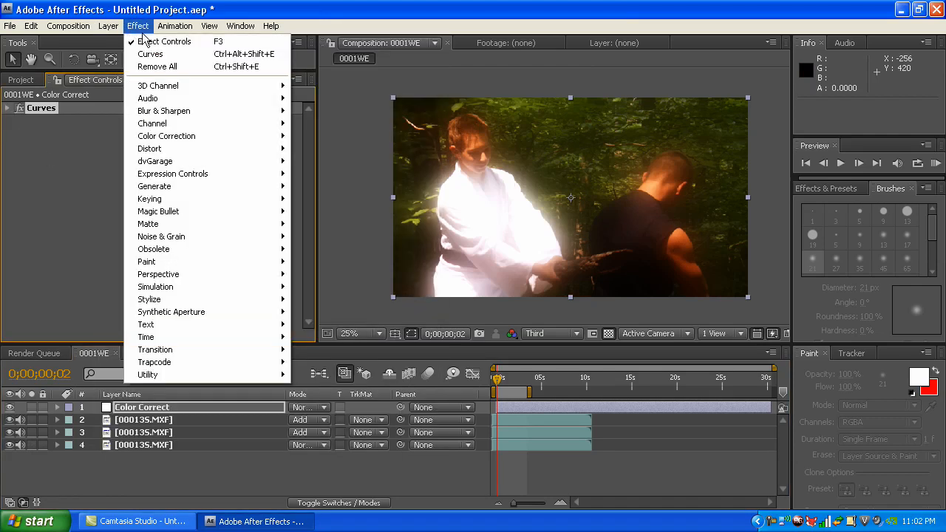
{"action": "mouse_move", "coordinate": [224, 127]}
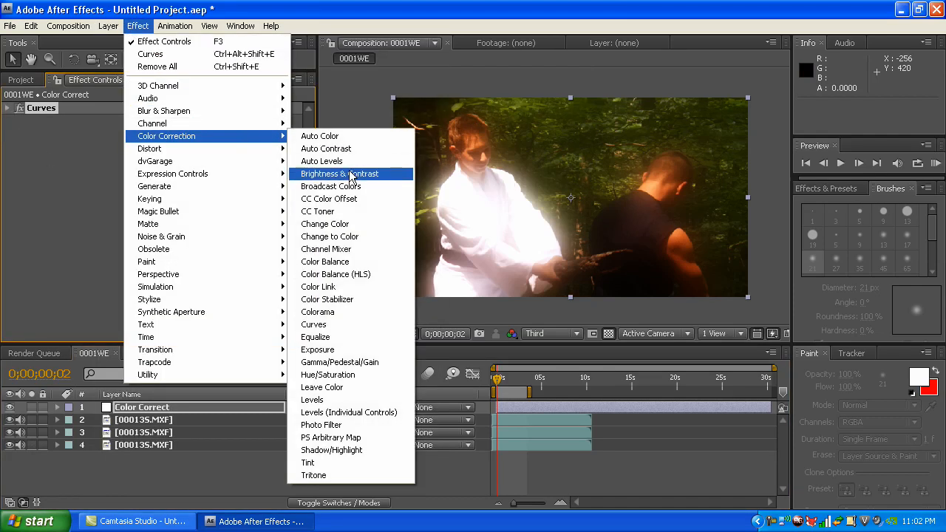
{"action": "left_click", "coordinate": [340, 374]}
{"action": "mouse_move", "coordinate": [53, 124]}
{"action": "left_mouse_down"}
{"action": "mouse_move", "coordinate": [61, 106]}
{"action": "mouse_move", "coordinate": [53, 118]}
{"action": "left_mouse_up"}
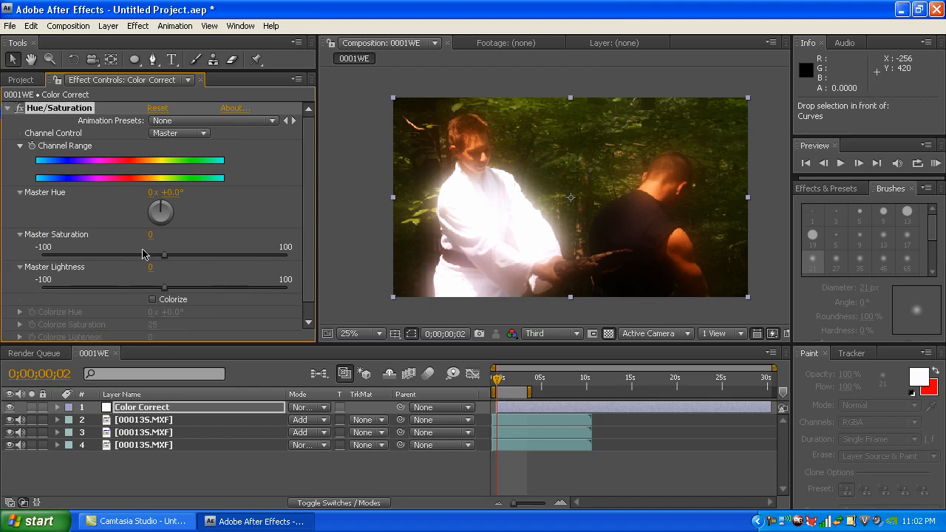
Set the Hue/Saturation channel control to Reds and reduce Red Saturation to -52.
{"action": "left_click", "coordinate": [189, 134]}
{"action": "left_click", "coordinate": [186, 205]}
{"action": "left_click_drag", "start_coordinate": [163, 255], "coordinate": [115, 261]}
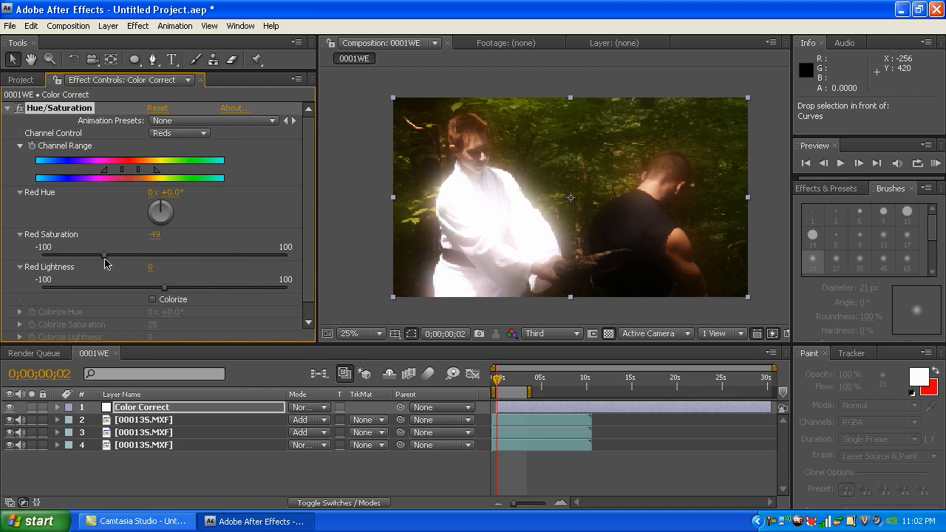
Toggle solo on the bottom footage layer to compare the original with the desaturated-reds grade.
{"action": "left_click", "coordinate": [31, 445]}
{"action": "left_click", "coordinate": [32, 446]}
{"action": "left_click", "coordinate": [32, 446]}
{"action": "left_click", "coordinate": [32, 446]}
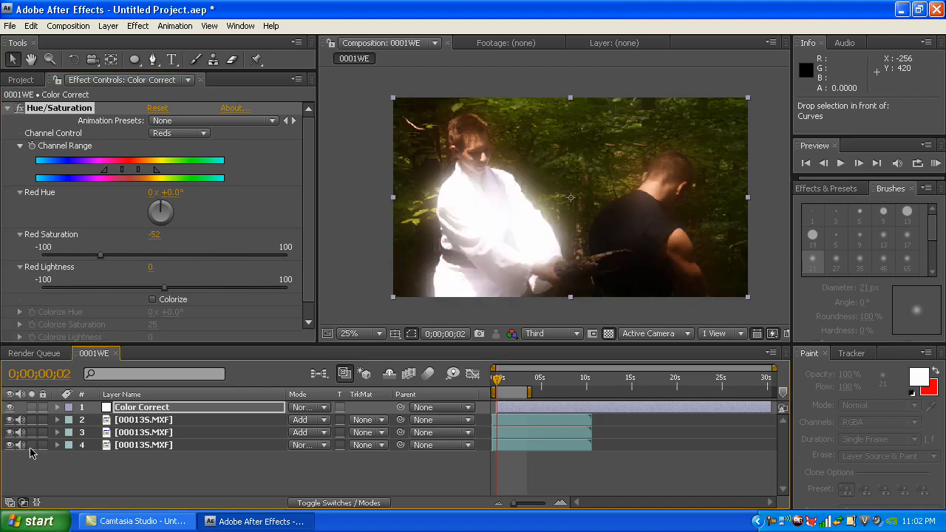
Set Red Saturation to -49, then change the Hue/Saturation channel control to Greens and set Green Hue to -1.0°.
{"action": "left_click", "coordinate": [104, 261]}
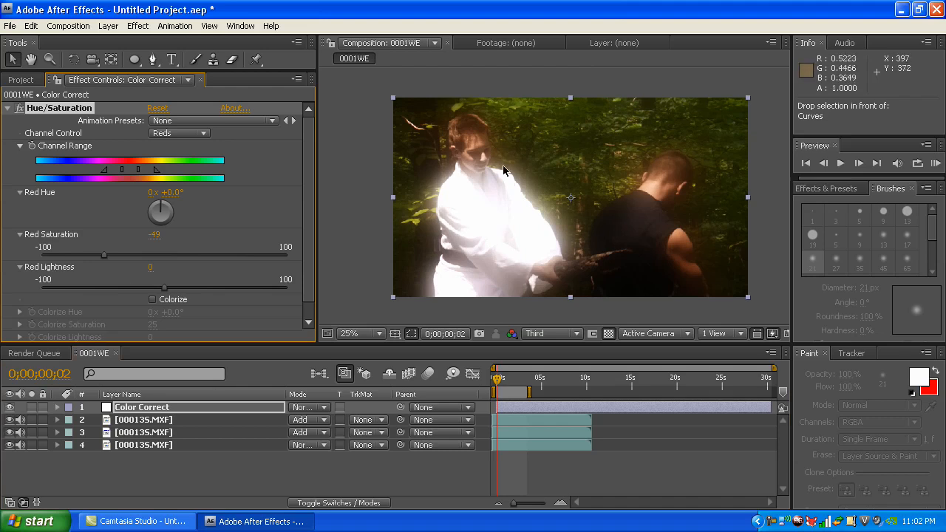
{"action": "left_click", "coordinate": [169, 134]}
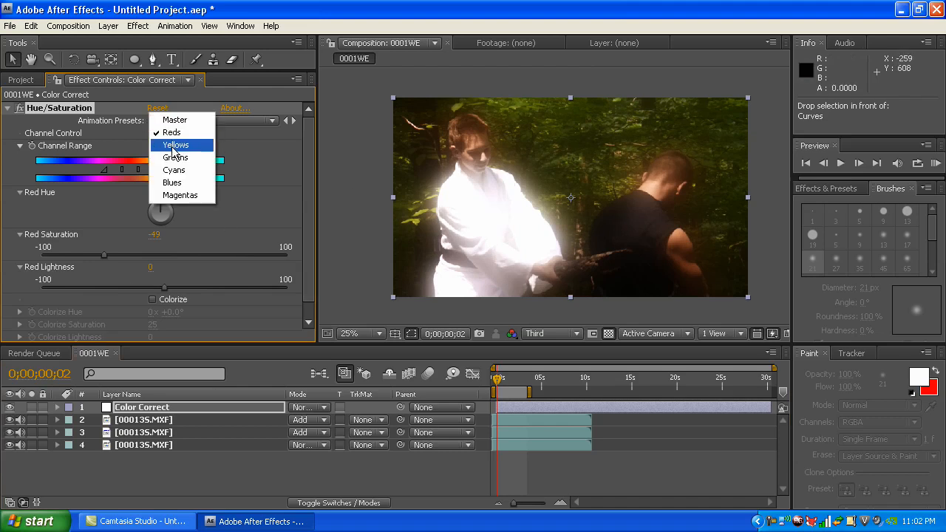
{"action": "left_click", "coordinate": [175, 158]}
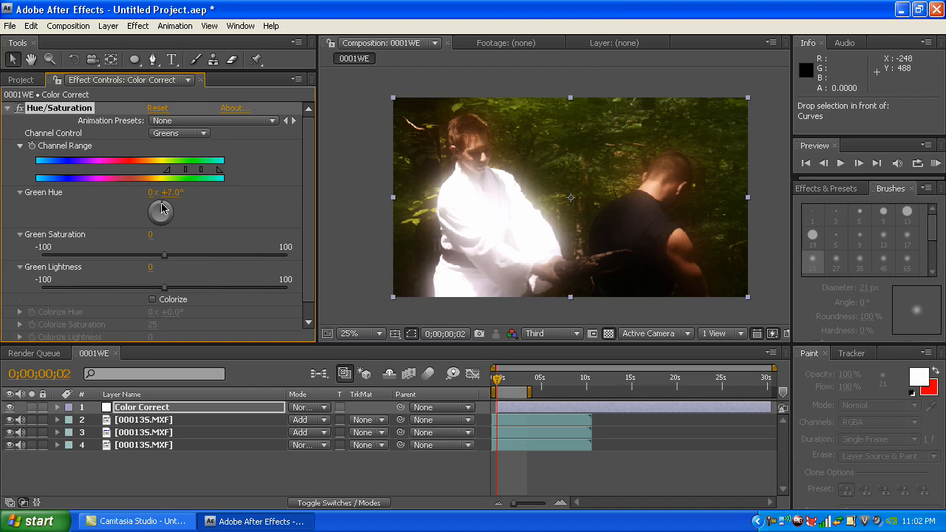
{"action": "left_click_drag", "start_coordinate": [164, 207], "coordinate": [165, 208]}
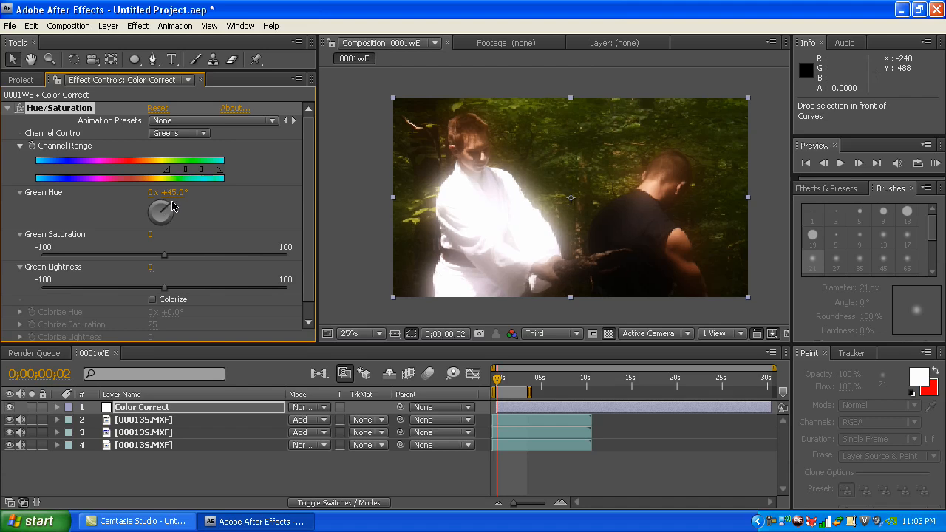
{"action": "left_click_drag", "start_coordinate": [169, 202], "coordinate": [158, 187]}
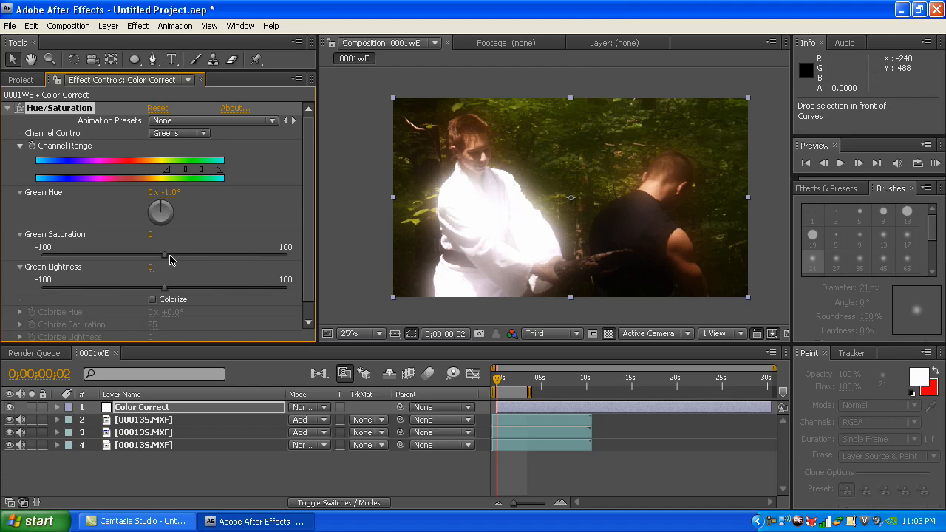
Reduce Green Saturation to -100 and widen the Greens channel range through the yellows toward the reds.
{"action": "left_click_drag", "start_coordinate": [166, 258], "coordinate": [11, 266]}
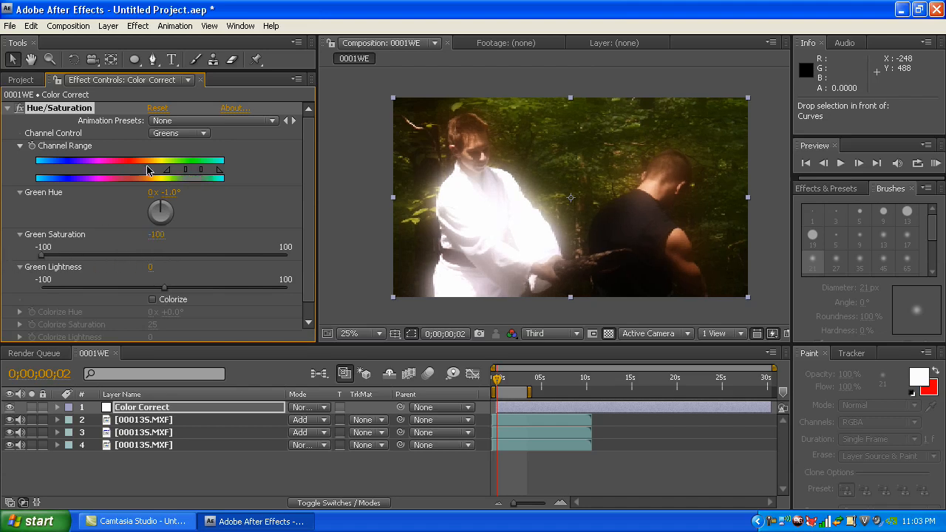
{"action": "key", "text": "period"}
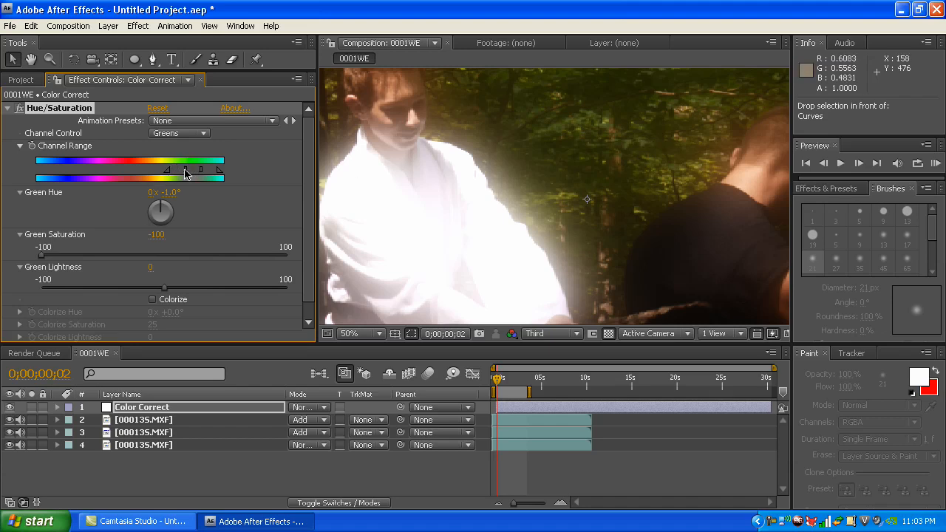
{"action": "left_click_drag", "start_coordinate": [185, 173], "coordinate": [176, 174]}
{"action": "left_click_drag", "start_coordinate": [165, 173], "coordinate": [158, 174]}
{"action": "key", "text": "comma"}
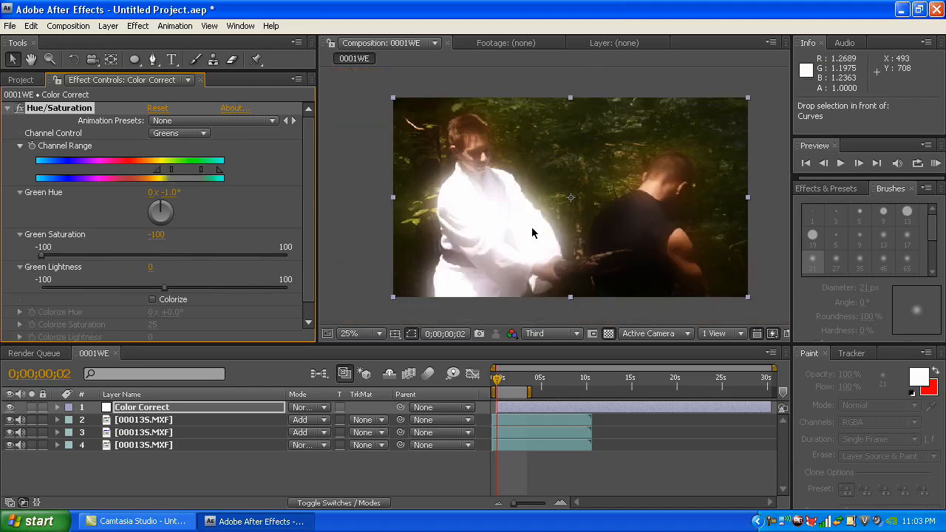
{"action": "left_click_drag", "start_coordinate": [171, 173], "coordinate": [159, 174]}
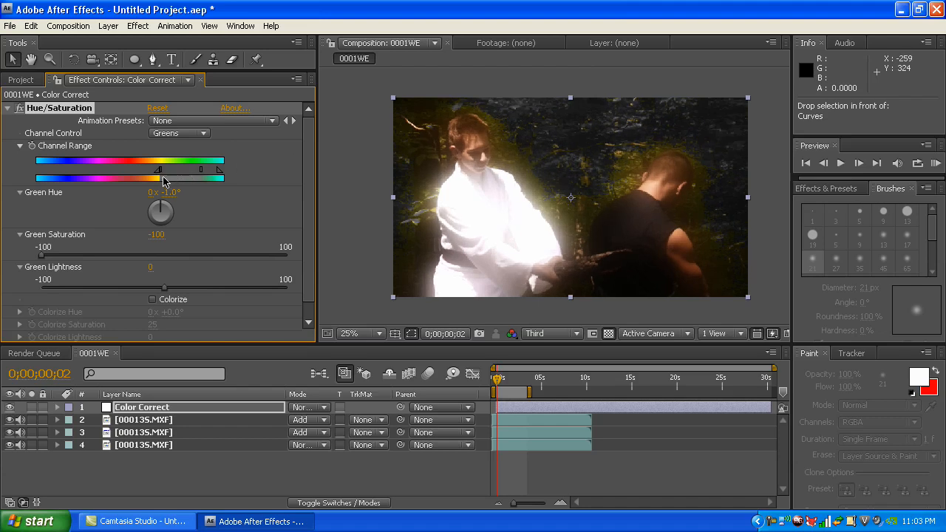
{"action": "left_click_drag", "start_coordinate": [157, 174], "coordinate": [149, 171]}
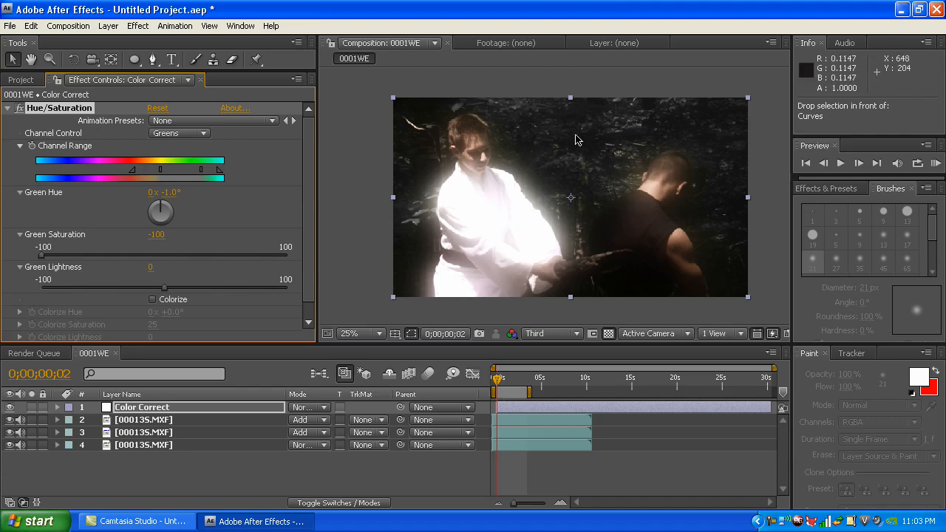
Restore Green Saturation to 0 in the Color Correct layer's Hue/Saturation effect.
{"action": "left_click", "coordinate": [156, 235]}
{"action": "type", "text": "0"}
{"action": "key", "text": "Return"}
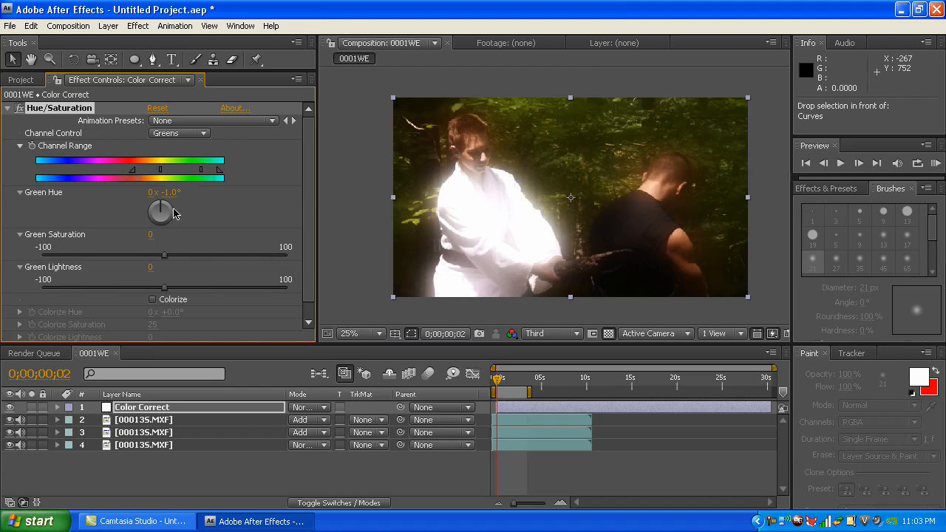
Shift Green Hue to +18.0° and raise Green Saturation to 18.
{"action": "left_click_drag", "start_coordinate": [167, 210], "coordinate": [167, 207]}
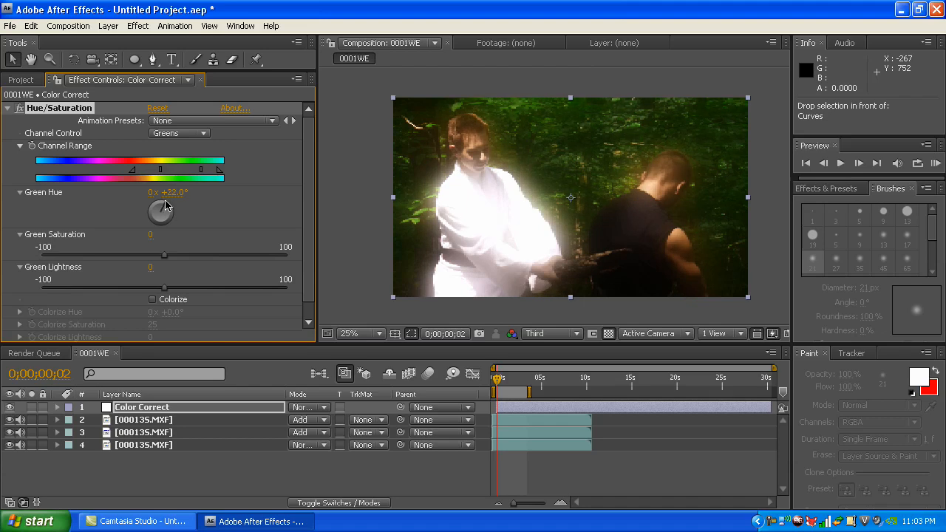
{"action": "left_click", "coordinate": [170, 192]}
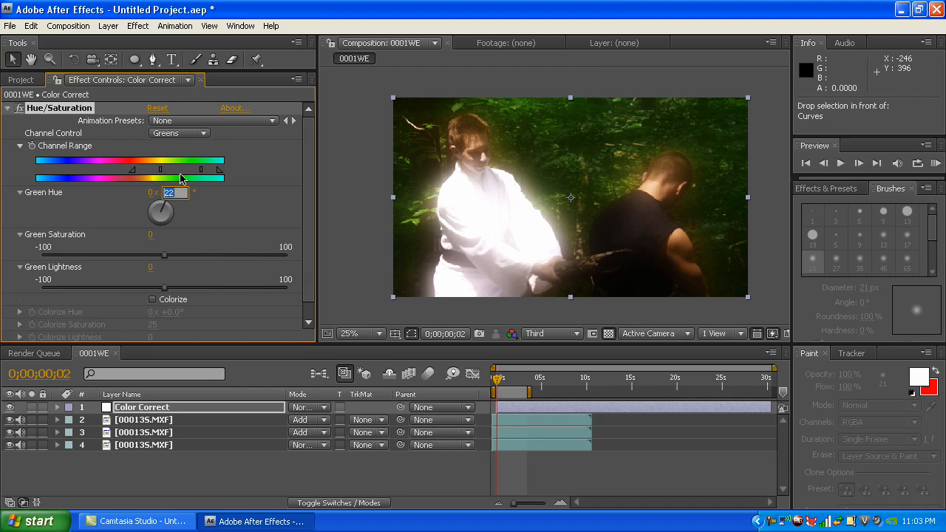
{"action": "key", "text": "Return"}
{"action": "left_click", "coordinate": [19, 109]}
{"action": "left_click_drag", "start_coordinate": [167, 259], "coordinate": [186, 258]}
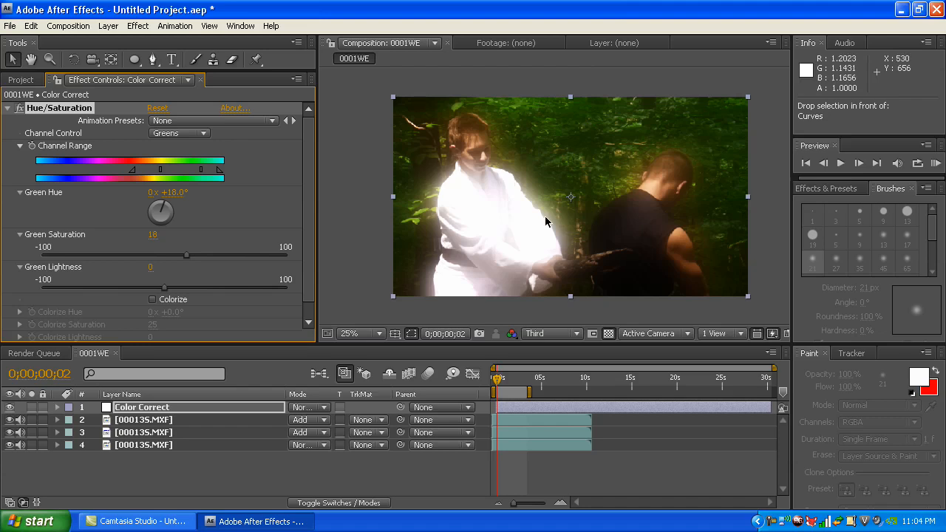
Toggle solo on the bottom footage layer to compare the original with the shifted-greens grade.
{"action": "left_click", "coordinate": [32, 445]}
{"action": "left_click", "coordinate": [31, 445]}
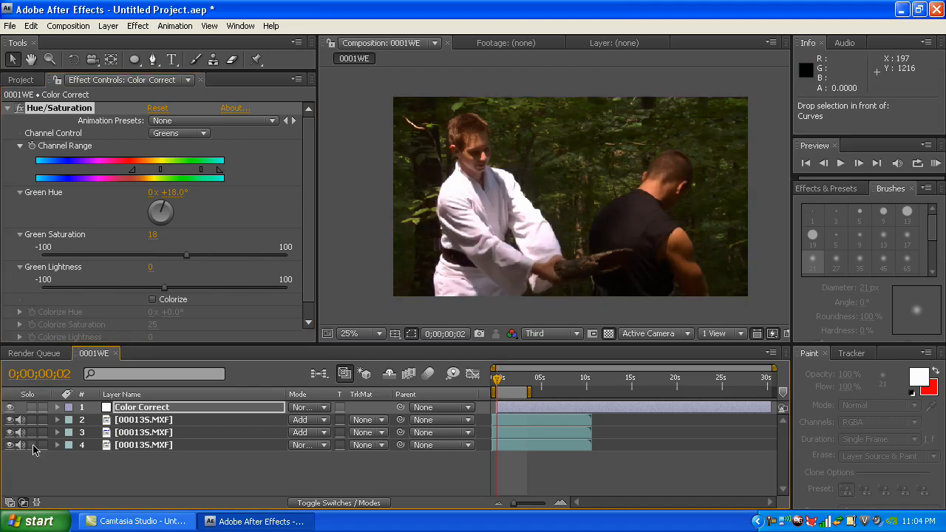
{"action": "left_click", "coordinate": [31, 445]}
{"action": "left_click", "coordinate": [33, 445]}
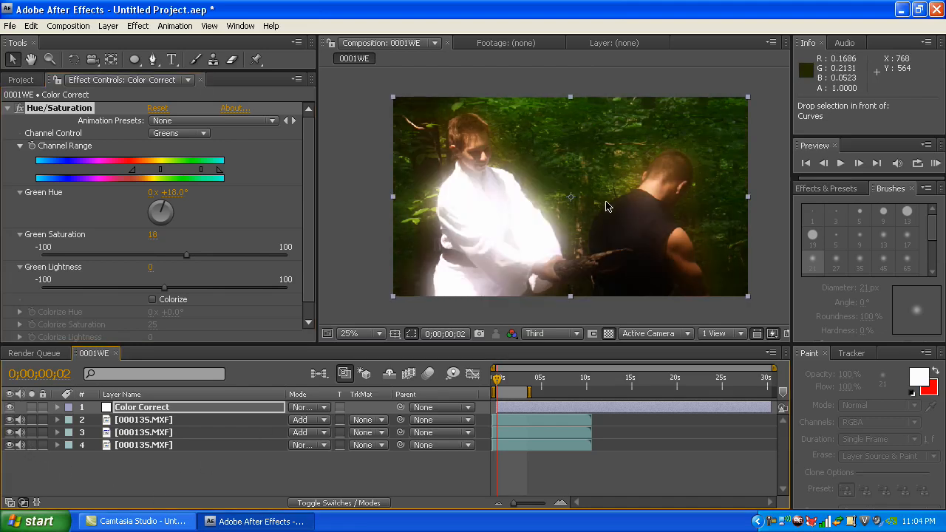
Add a new adjustment layer above Color Correct and name it Vignette.
{"action": "scroll", "coordinate": [623, 198], "scroll_direction": "down", "scroll_amount": 1}
{"action": "scroll", "coordinate": [623, 201], "scroll_direction": "up", "scroll_amount": 1}
{"action": "scroll", "coordinate": [560, 206], "scroll_direction": "down", "scroll_amount": 1}
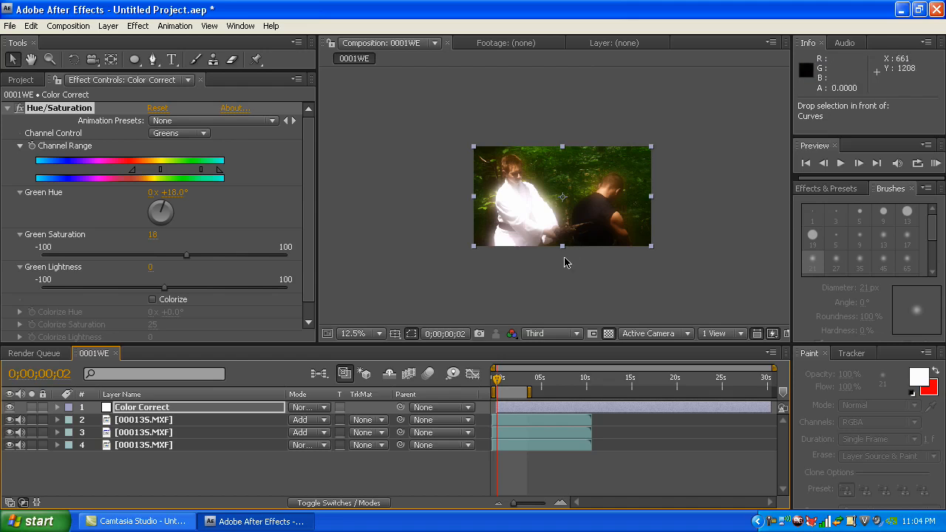
{"action": "left_click", "coordinate": [68, 26]}
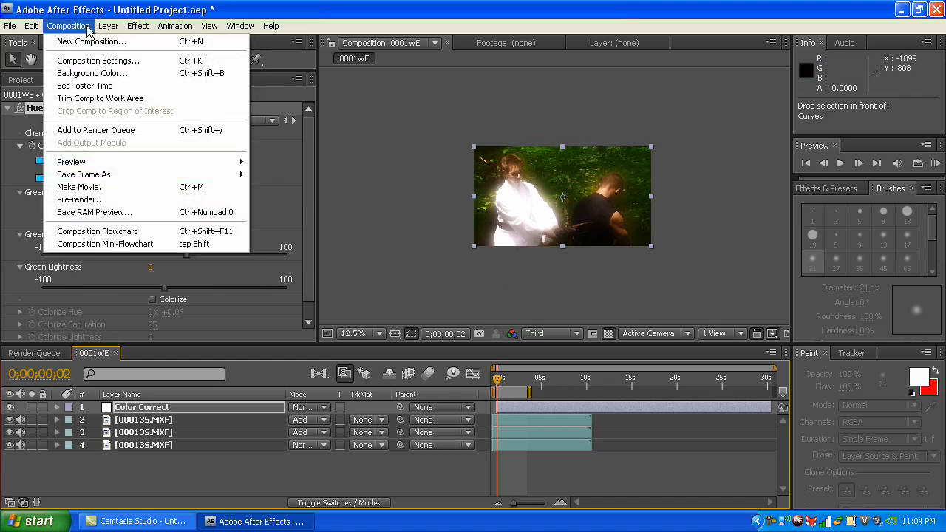
{"action": "mouse_move", "coordinate": [108, 26]}
{"action": "mouse_move", "coordinate": [116, 41]}
{"action": "left_click", "coordinate": [368, 118]}
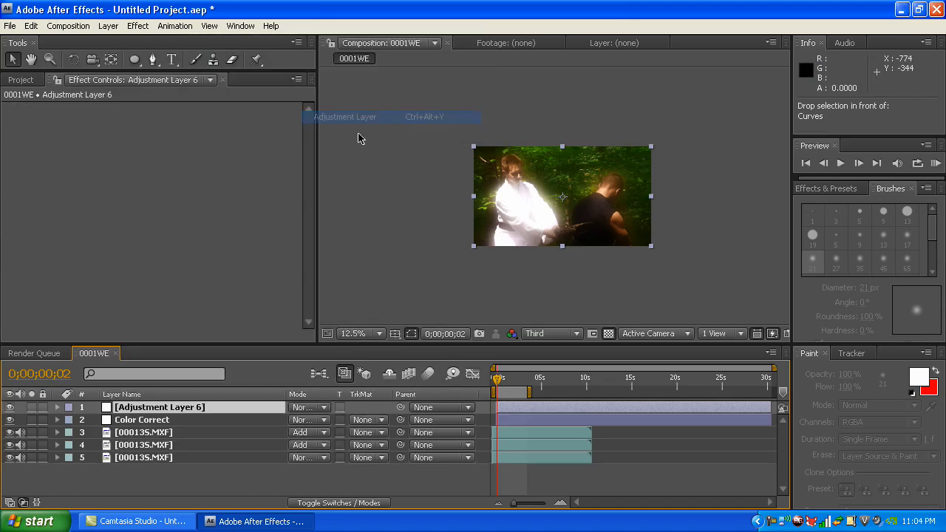
{"action": "key", "text": "Return"}
{"action": "type", "text": "vi"}
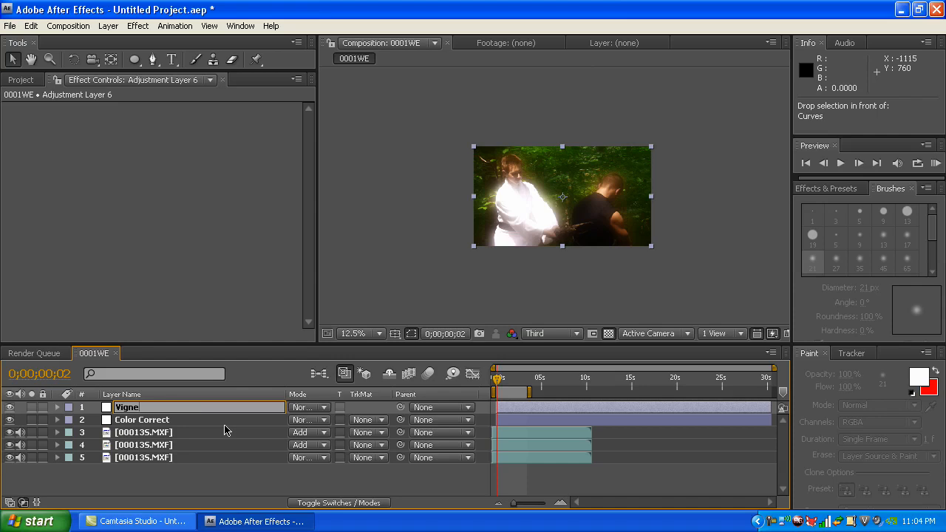
{"action": "key", "text": "Return"}
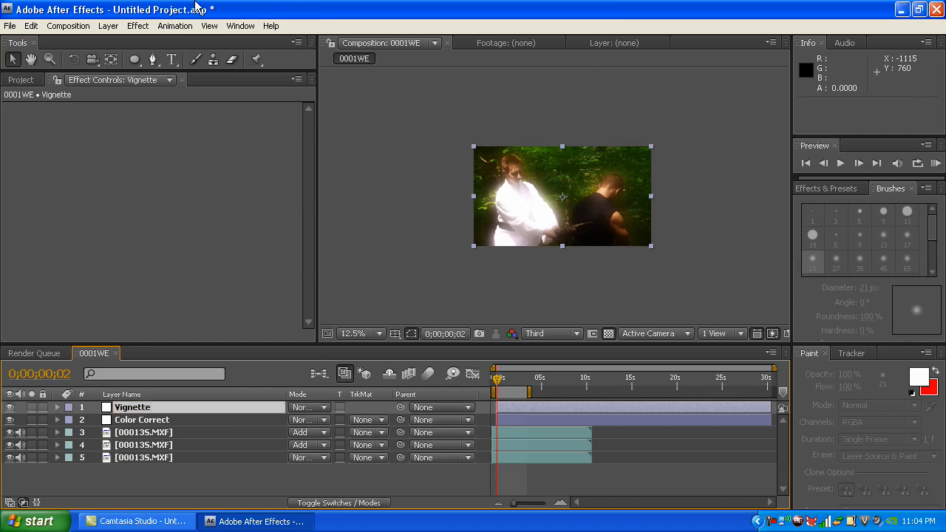
Apply the Curves effect to the Vignette layer and place a control point at the middle of the RGB curve.
{"action": "left_click", "coordinate": [109, 26]}
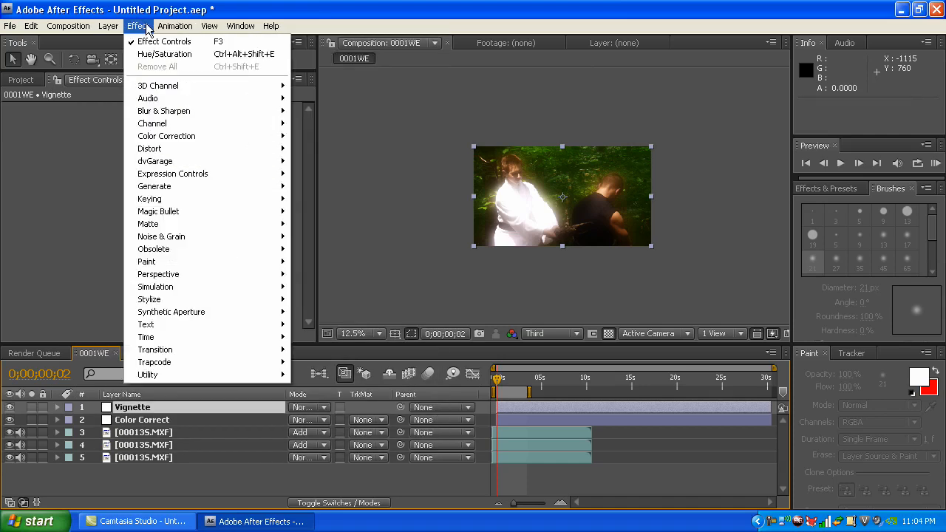
{"action": "mouse_move", "coordinate": [176, 127]}
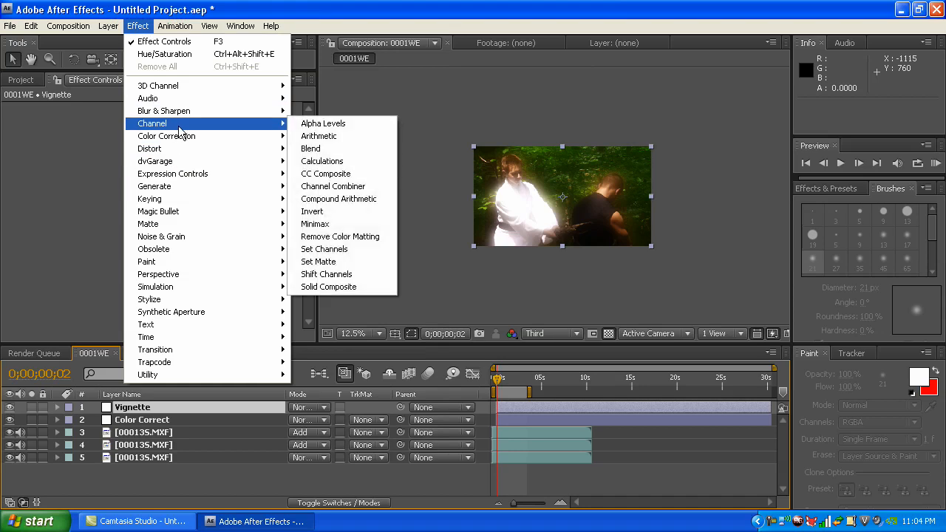
{"action": "mouse_move", "coordinate": [209, 143]}
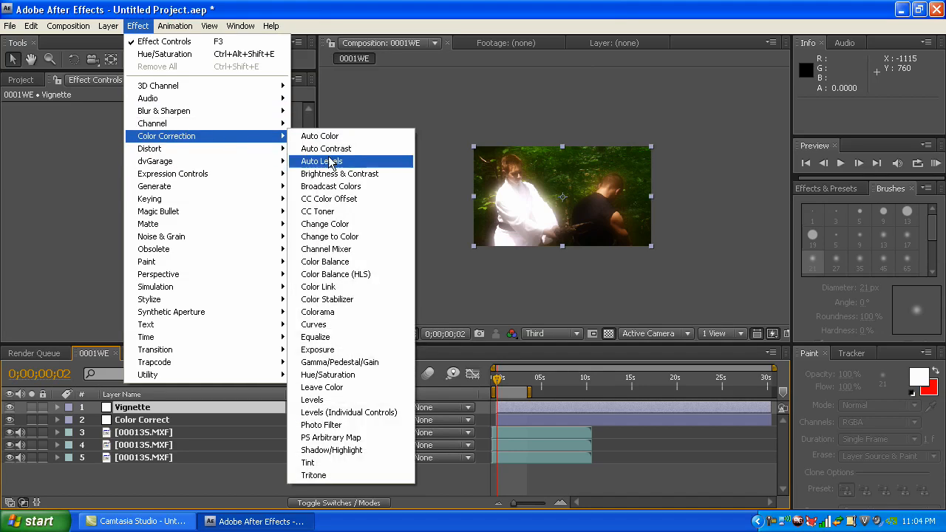
{"action": "left_click", "coordinate": [342, 325]}
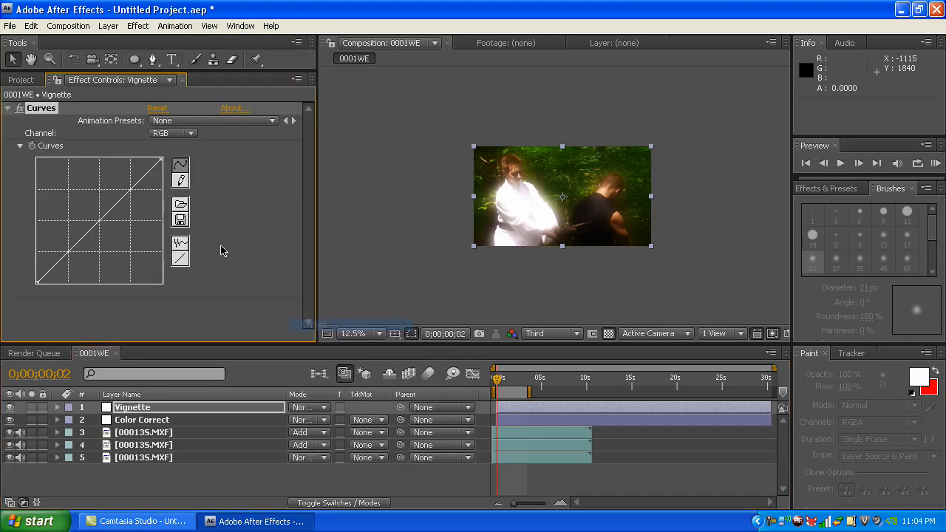
{"action": "mouse_move", "coordinate": [98, 219]}
{"action": "left_mouse_down"}
{"action": "mouse_move", "coordinate": [106, 238]}
{"action": "mouse_move", "coordinate": [100, 221]}
{"action": "left_mouse_up"}
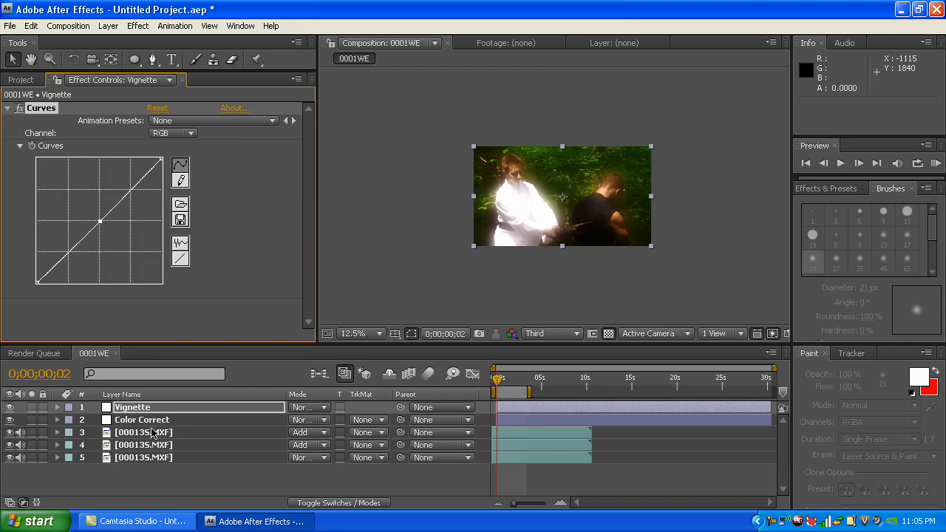
Draw an elliptical mask about 1259 by 1176 px on the Vignette layer and shift it slightly up and left over the frame.
{"action": "left_click", "coordinate": [148, 409]}
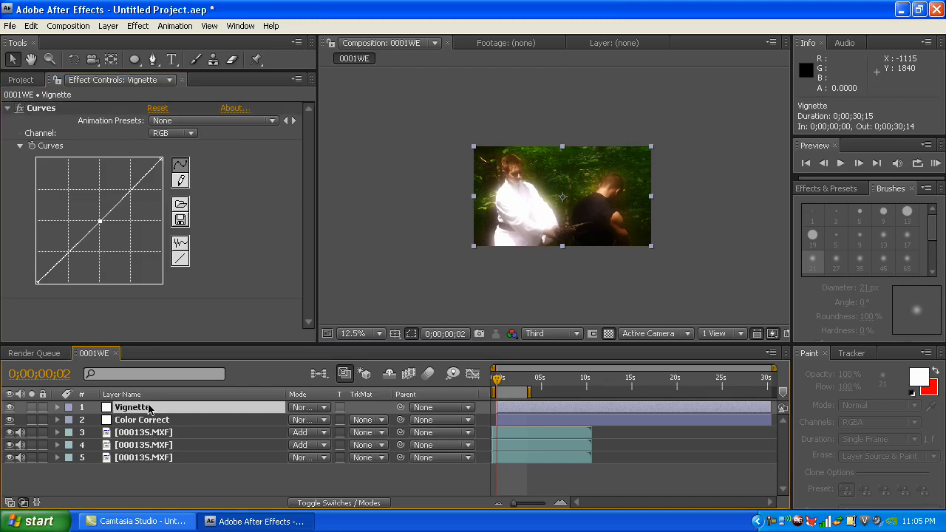
{"action": "left_click", "coordinate": [134, 60]}
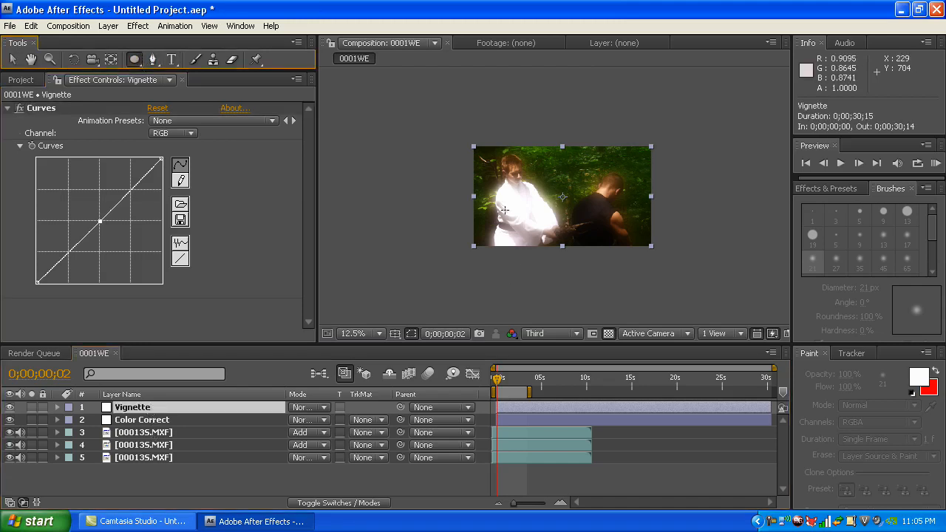
{"action": "mouse_move", "coordinate": [477, 150]}
{"action": "left_mouse_down"}
{"action": "mouse_move", "coordinate": [589, 246]}
{"action": "mouse_move", "coordinate": [651, 258]}
{"action": "left_mouse_up"}
{"action": "left_click", "coordinate": [13, 59]}
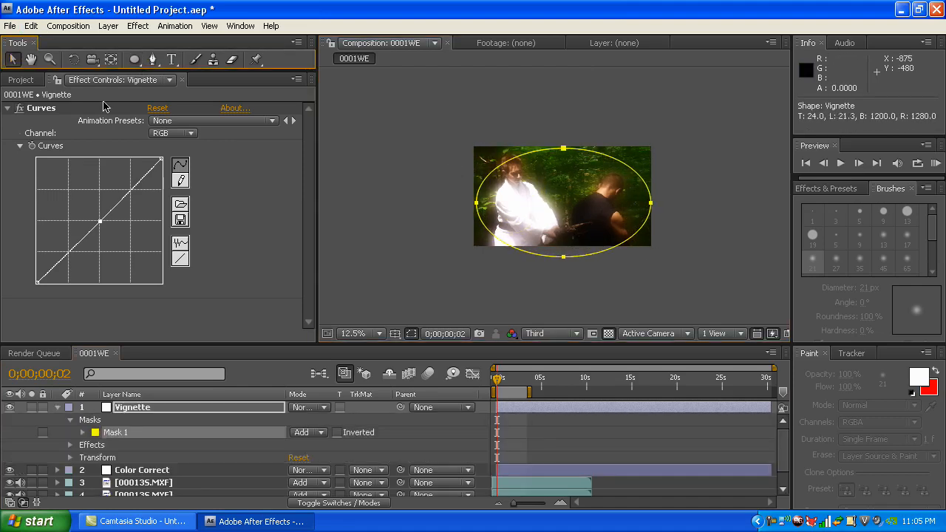
{"action": "left_click_drag", "start_coordinate": [564, 148], "coordinate": [558, 141]}
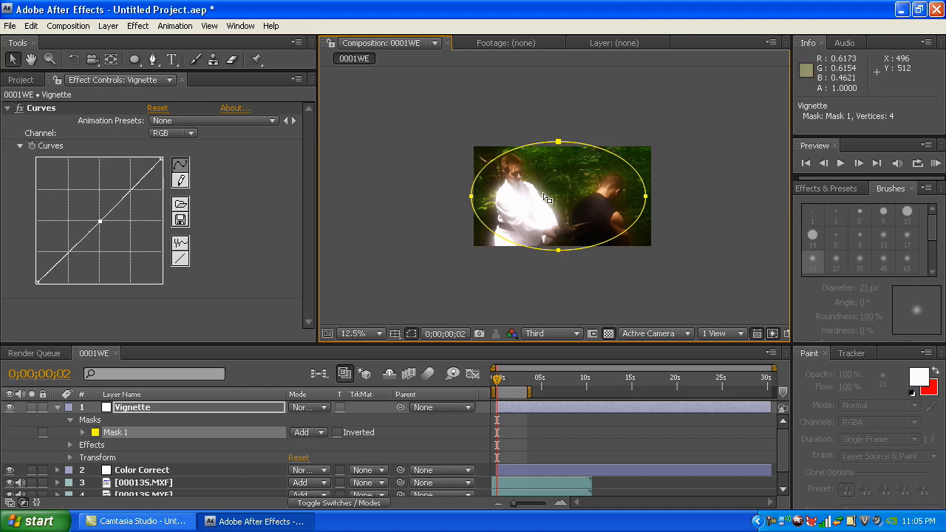
Set the Vignette layer's elliptical mask to Subtract and pull the curve's midpoint down slightly to darken the frame edges.
{"action": "left_click", "coordinate": [245, 287]}
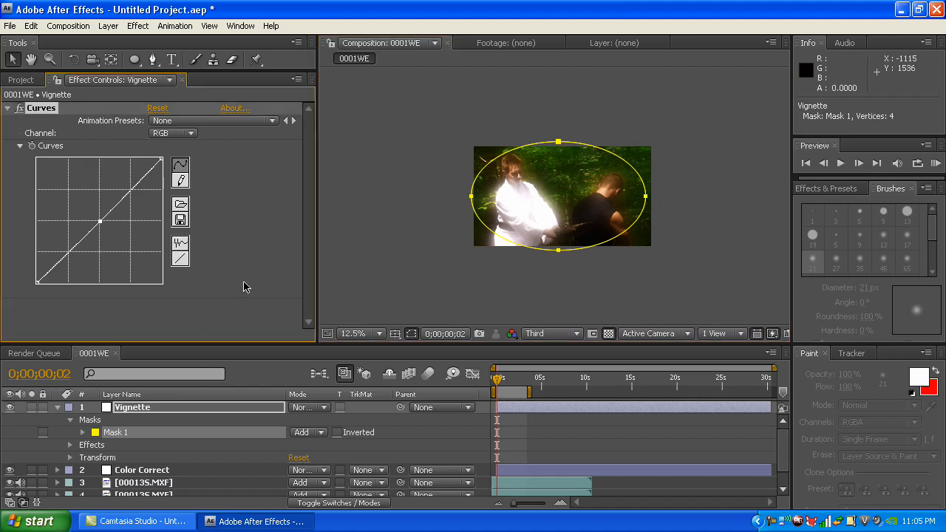
{"action": "left_click", "coordinate": [295, 434]}
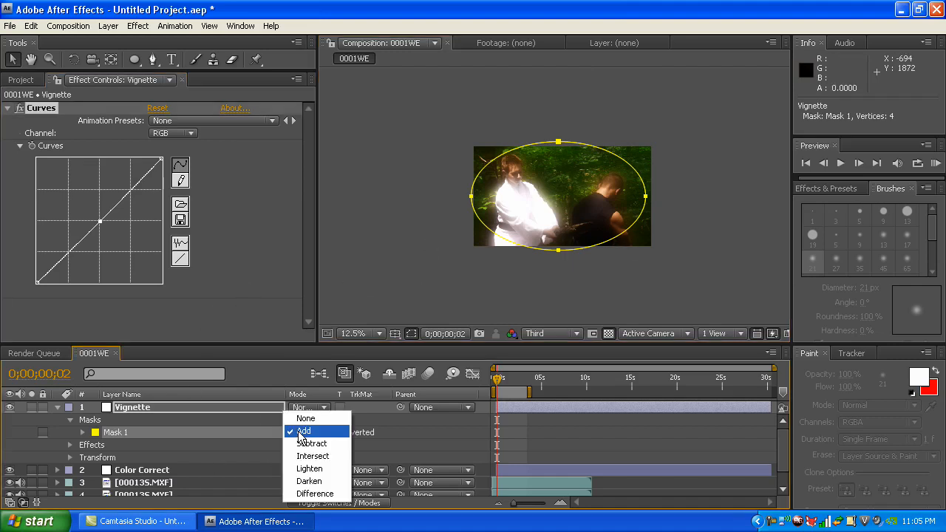
{"action": "left_click", "coordinate": [305, 444]}
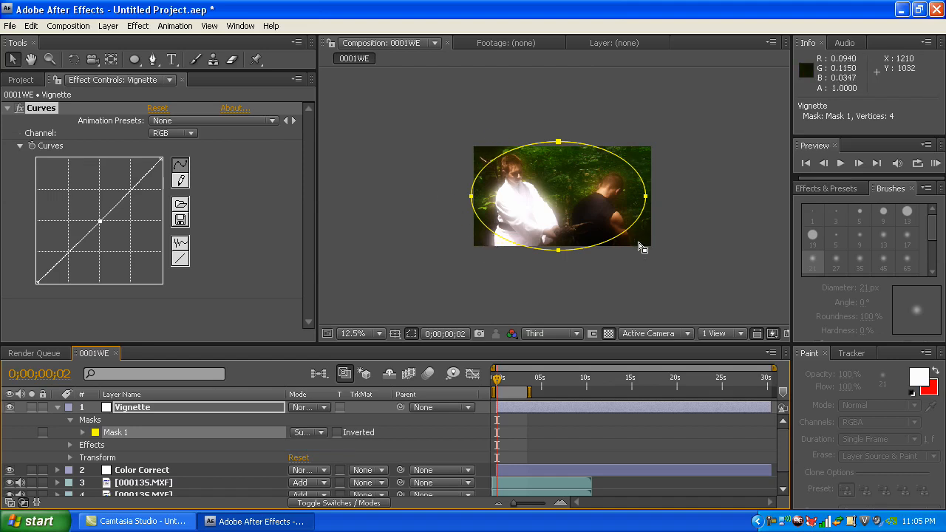
{"action": "mouse_move", "coordinate": [99, 221]}
{"action": "left_mouse_down"}
{"action": "mouse_move", "coordinate": [113, 244]}
{"action": "mouse_move", "coordinate": [100, 232]}
{"action": "left_mouse_up"}
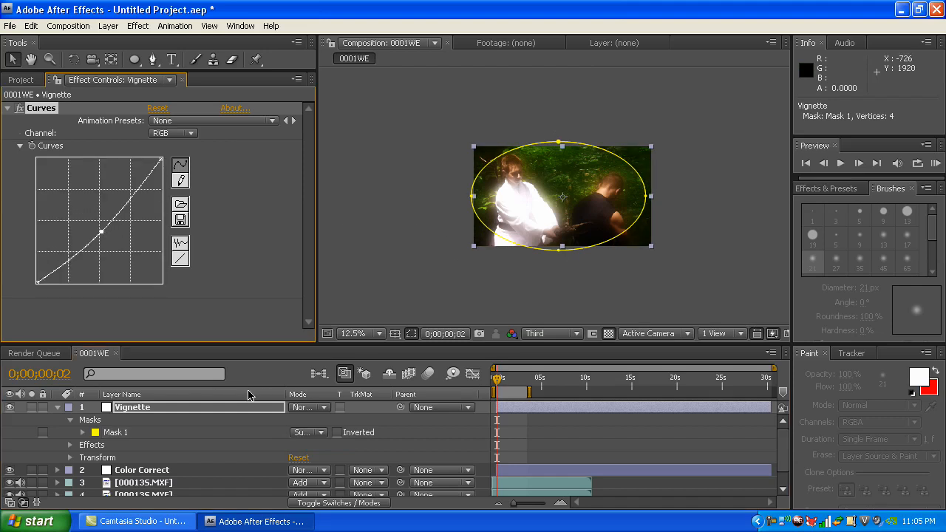
{"action": "left_click", "coordinate": [222, 459]}
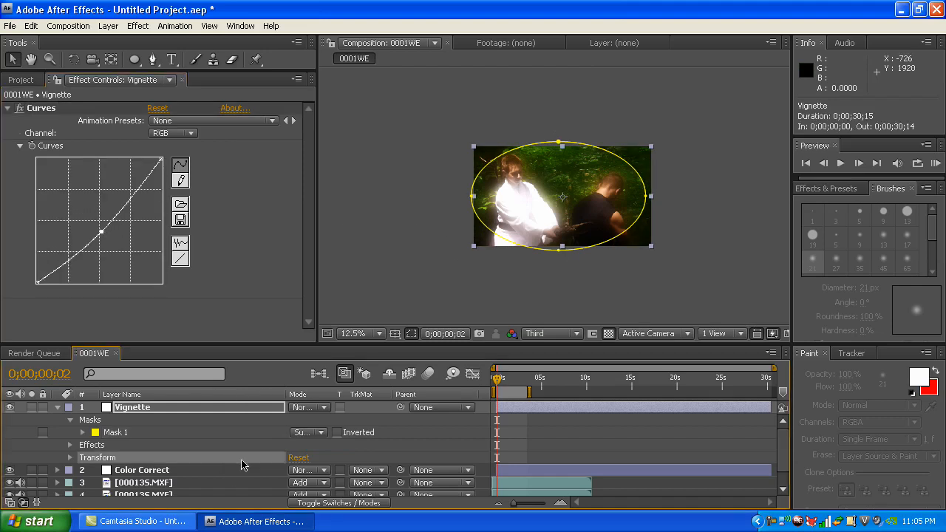
Hide the mask outline in the composition view and pull the Vignette curve's midpoint slightly further down and right to strengthen the edge darkening.
{"action": "left_click", "coordinate": [412, 333]}
{"action": "key", "text": "period"}
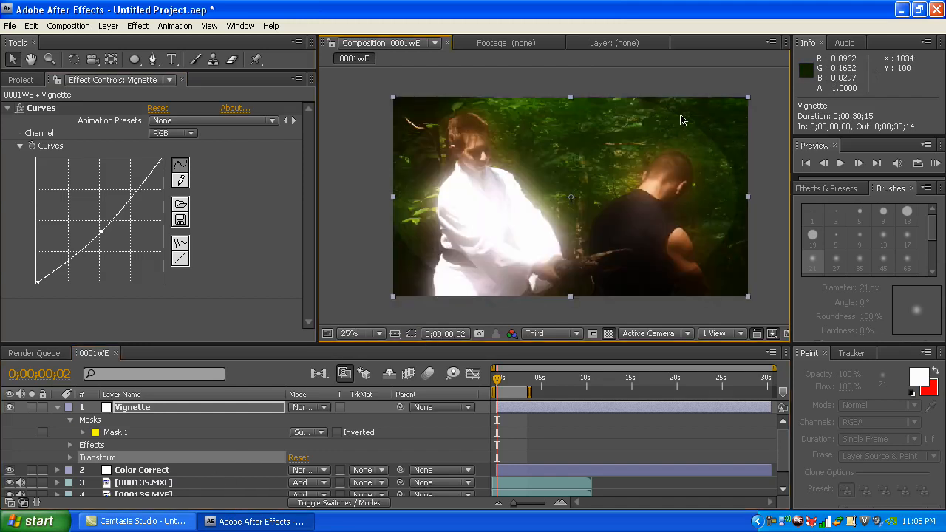
{"action": "left_click_drag", "start_coordinate": [102, 232], "coordinate": [108, 236]}
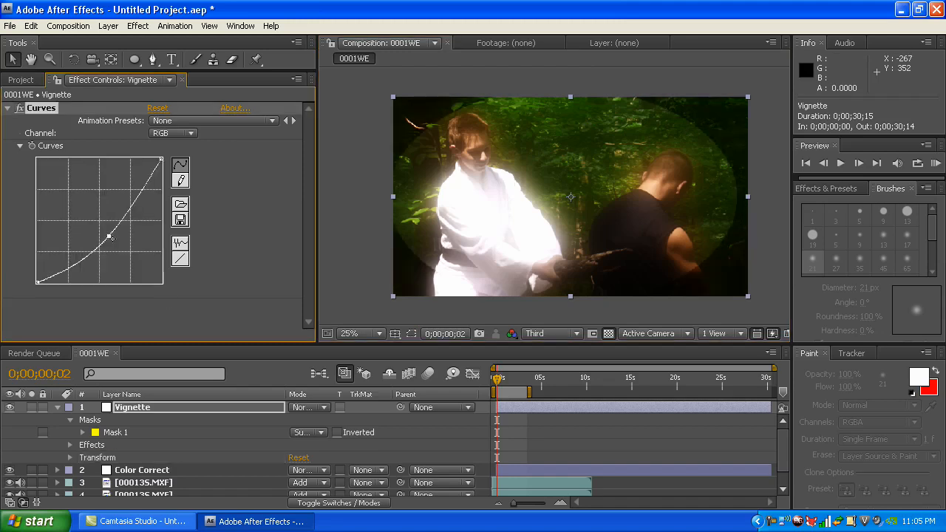
Feather the Vignette layer's mask to 570 pixels to soften the vignette's edge.
{"action": "left_click", "coordinate": [83, 433]}
{"action": "left_click_drag", "start_coordinate": [303, 457], "coordinate": [411, 458]}
{"action": "left_click_drag", "start_coordinate": [512, 447], "coordinate": [682, 418]}
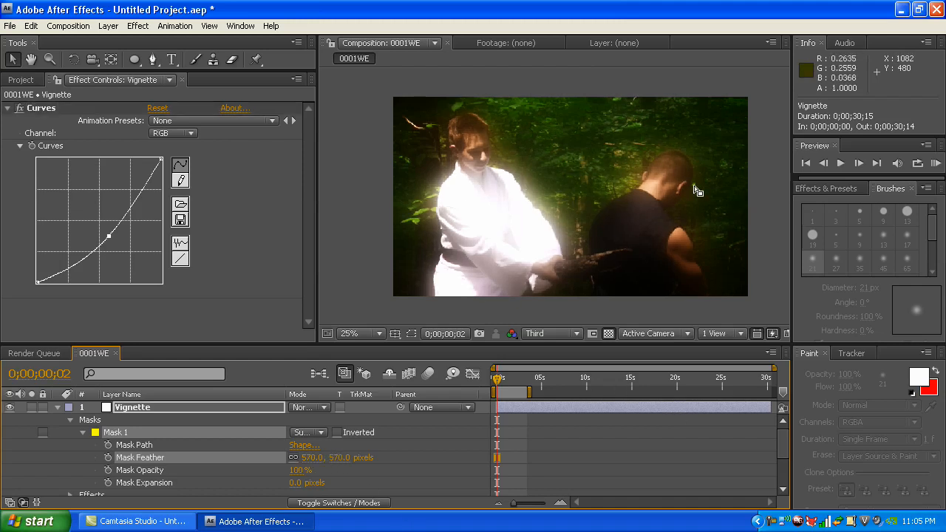
Toggle the Vignette layer's visibility off and on several times to compare the frame with and without the vignette.
{"action": "left_click", "coordinate": [10, 408]}
{"action": "left_click", "coordinate": [11, 408]}
{"action": "left_click", "coordinate": [12, 407]}
{"action": "left_click", "coordinate": [12, 408]}
{"action": "left_click", "coordinate": [11, 408]}
{"action": "left_click", "coordinate": [11, 409]}
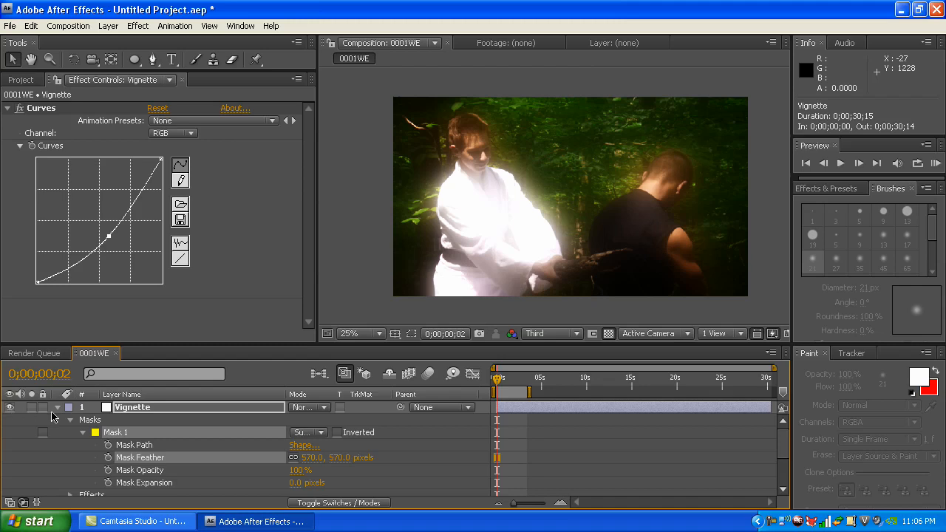
Collapse the Vignette layer's properties and repeatedly solo and unsolo the bottom footage layer to compare the original with the finished look.
{"action": "left_click", "coordinate": [58, 408]}
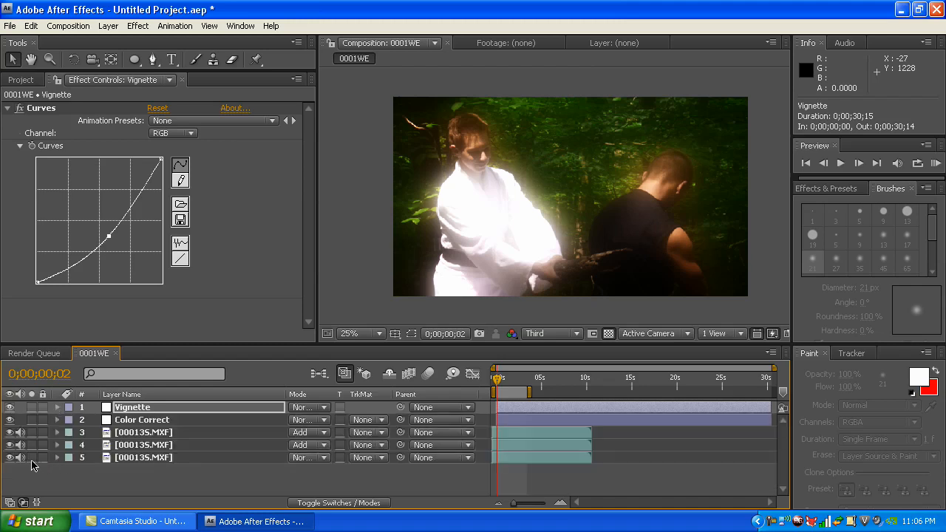
{"action": "left_click", "coordinate": [32, 459]}
{"action": "left_click", "coordinate": [31, 459]}
{"action": "left_click", "coordinate": [32, 459]}
{"action": "left_click", "coordinate": [32, 459]}
{"action": "left_click", "coordinate": [32, 458]}
{"action": "left_click", "coordinate": [32, 458]}
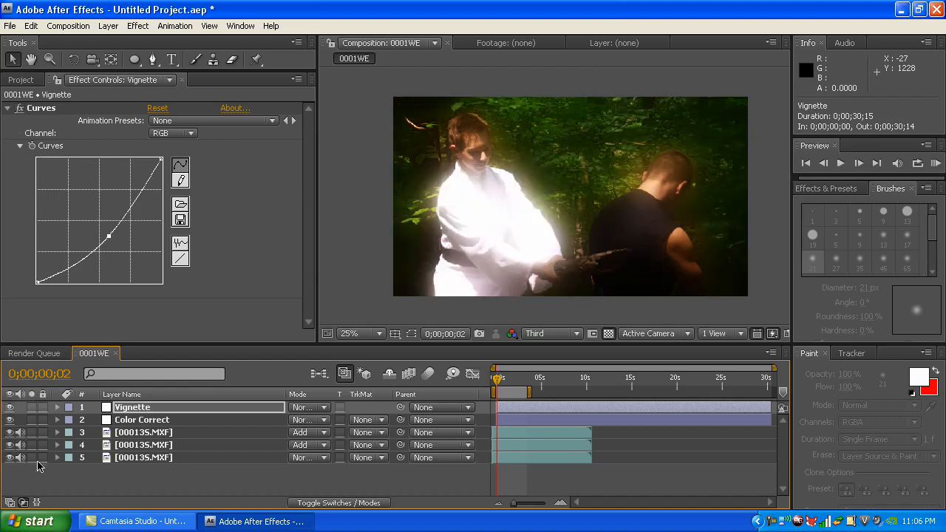